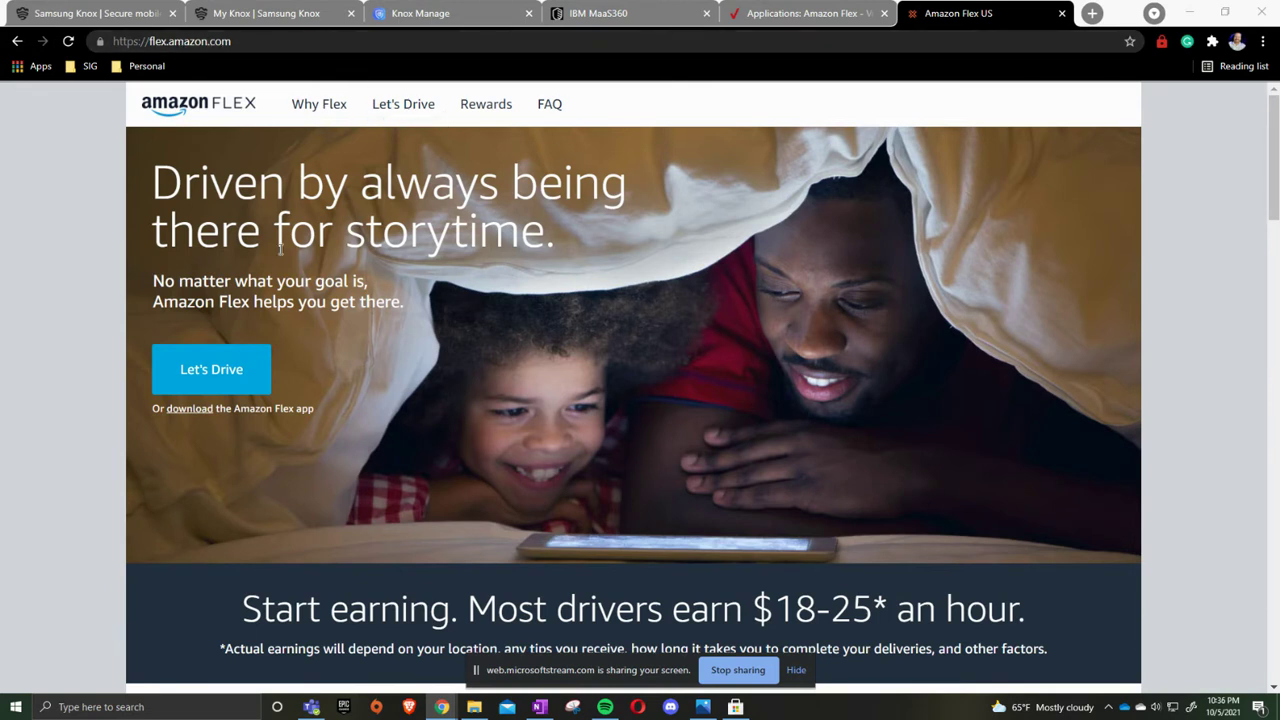
# Follow the Let's Drive download link and open DevTools docked beside the page
pyautogui.click(187, 414)
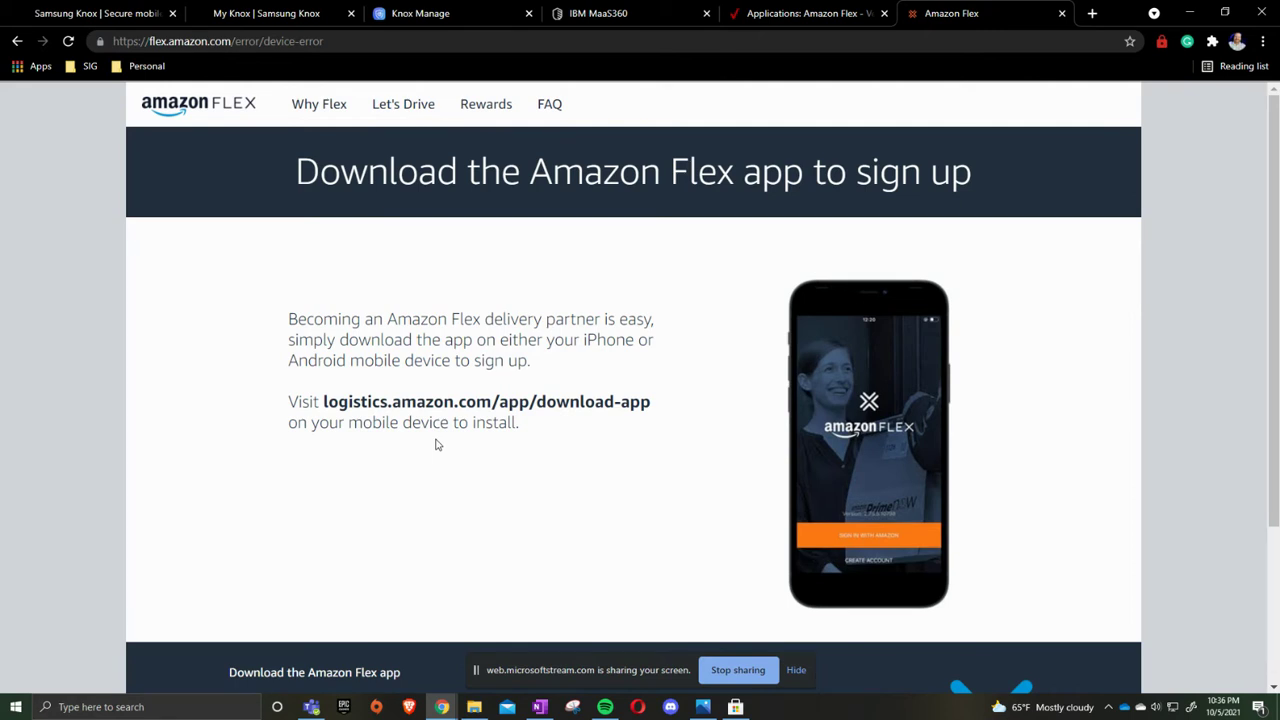
pyautogui.press('F12')
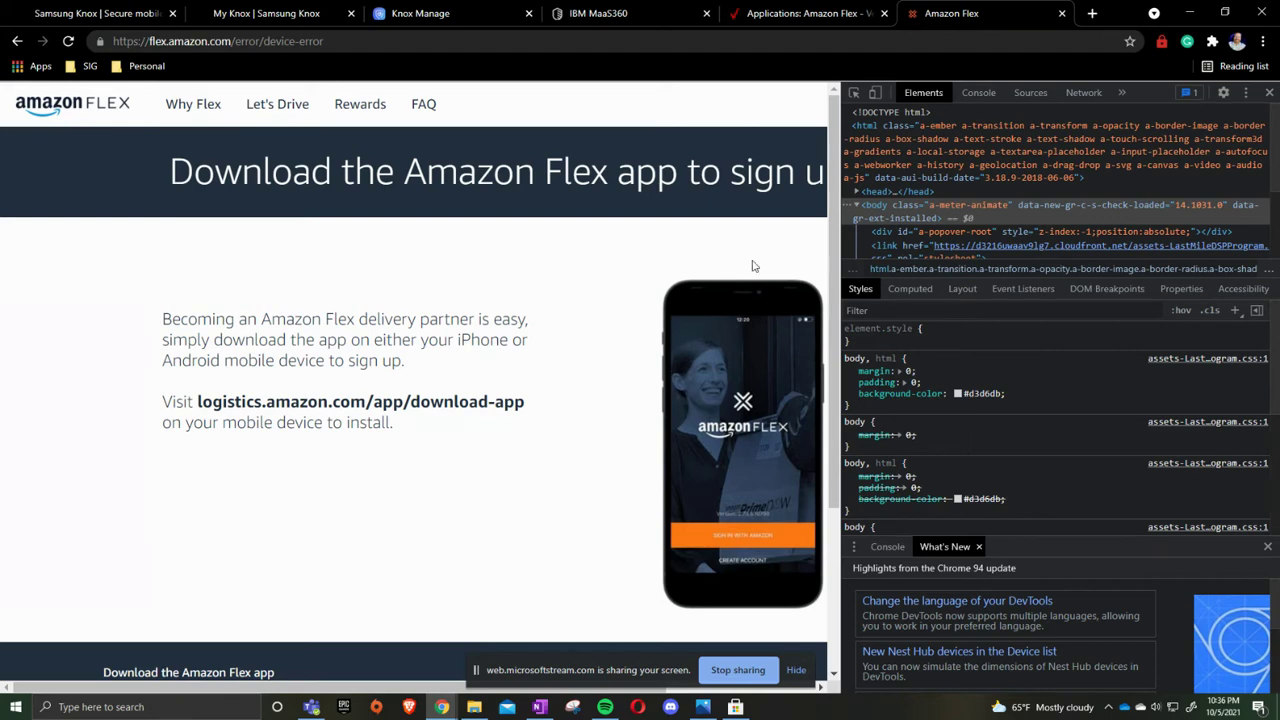
# Emulate a mobile phone, reload, and download the Amazon Flex 3.62 APK
pyautogui.click(876, 95)
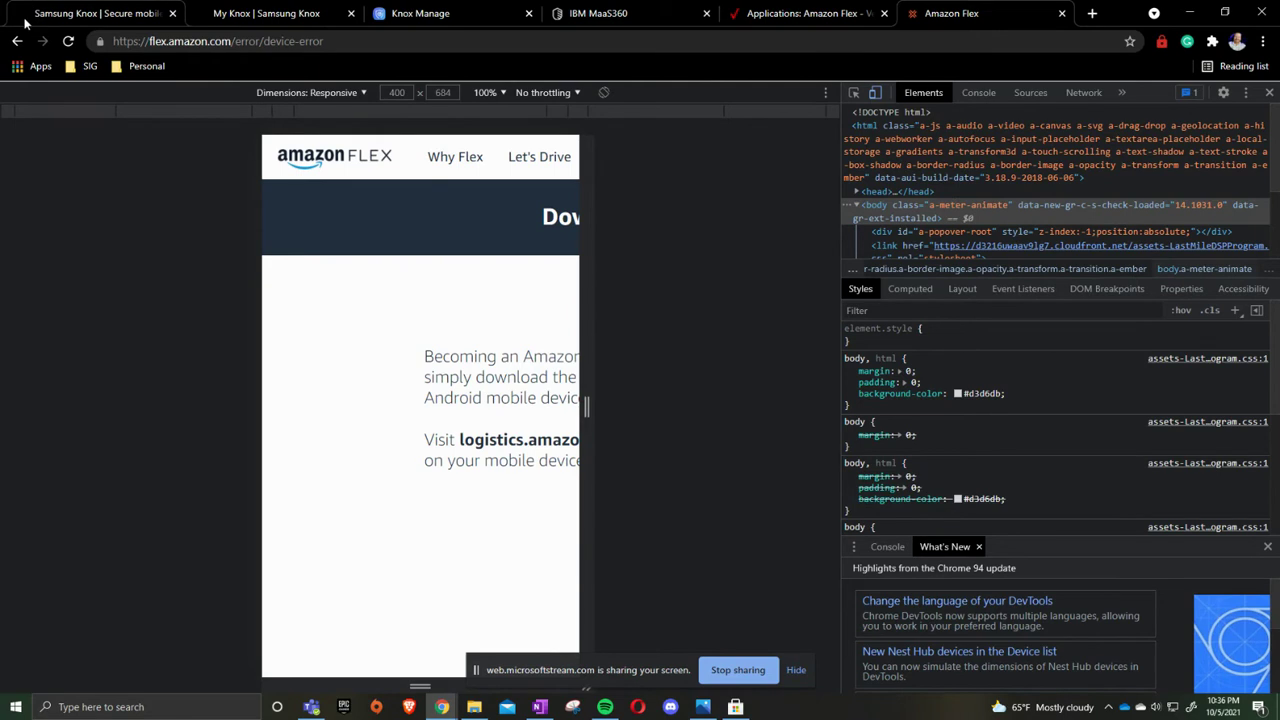
pyautogui.click(68, 41)
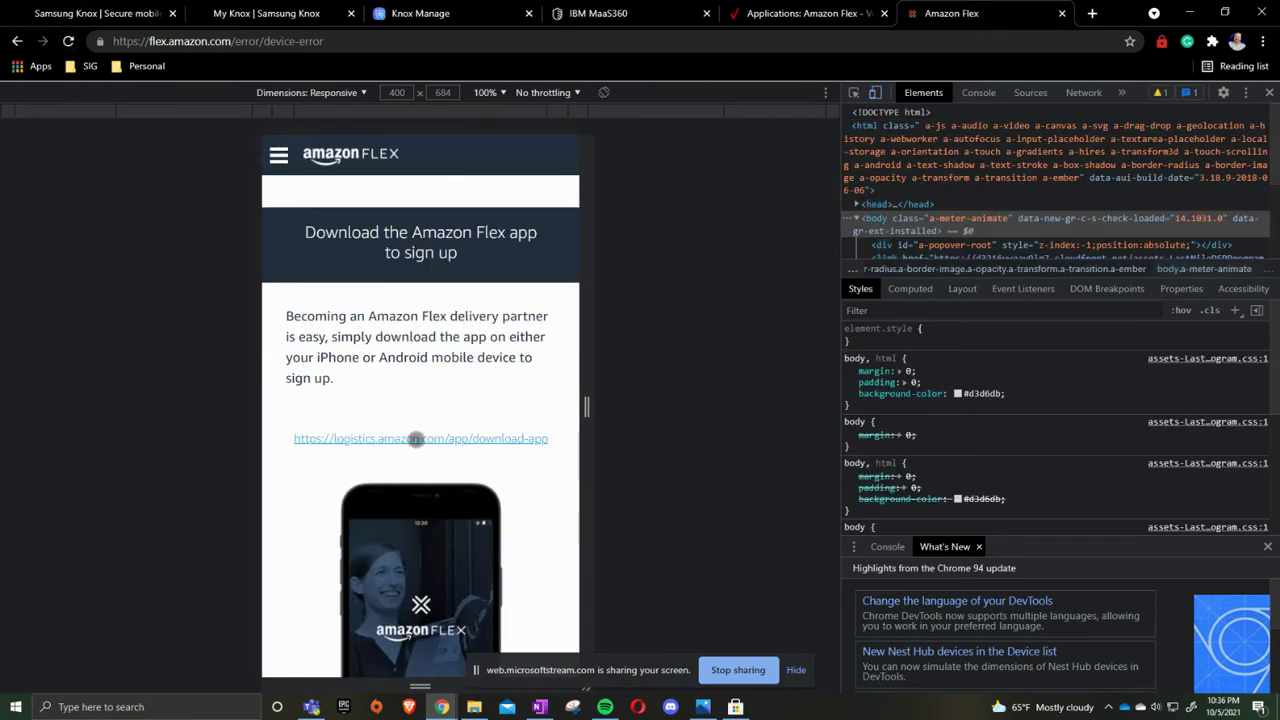
pyautogui.click(329, 440)
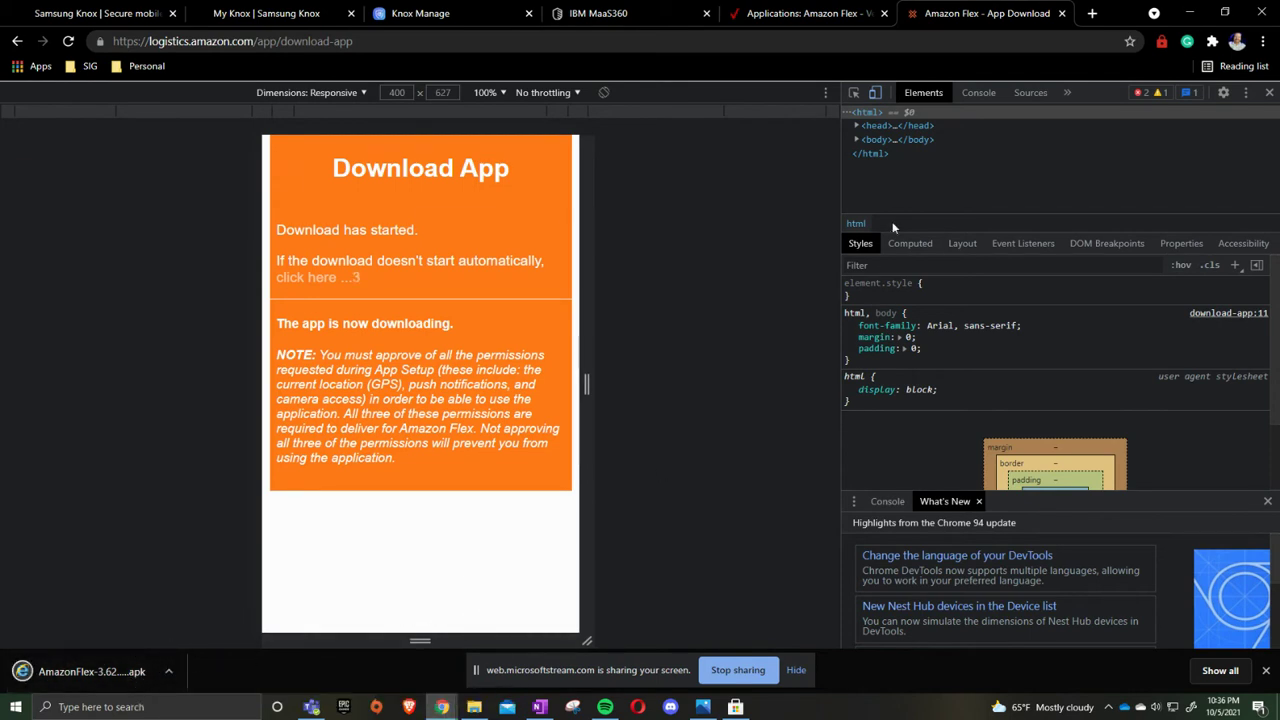
# Turn off mobile emulation, close DevTools and return to the MaaS360 App Catalog
pyautogui.click(876, 95)
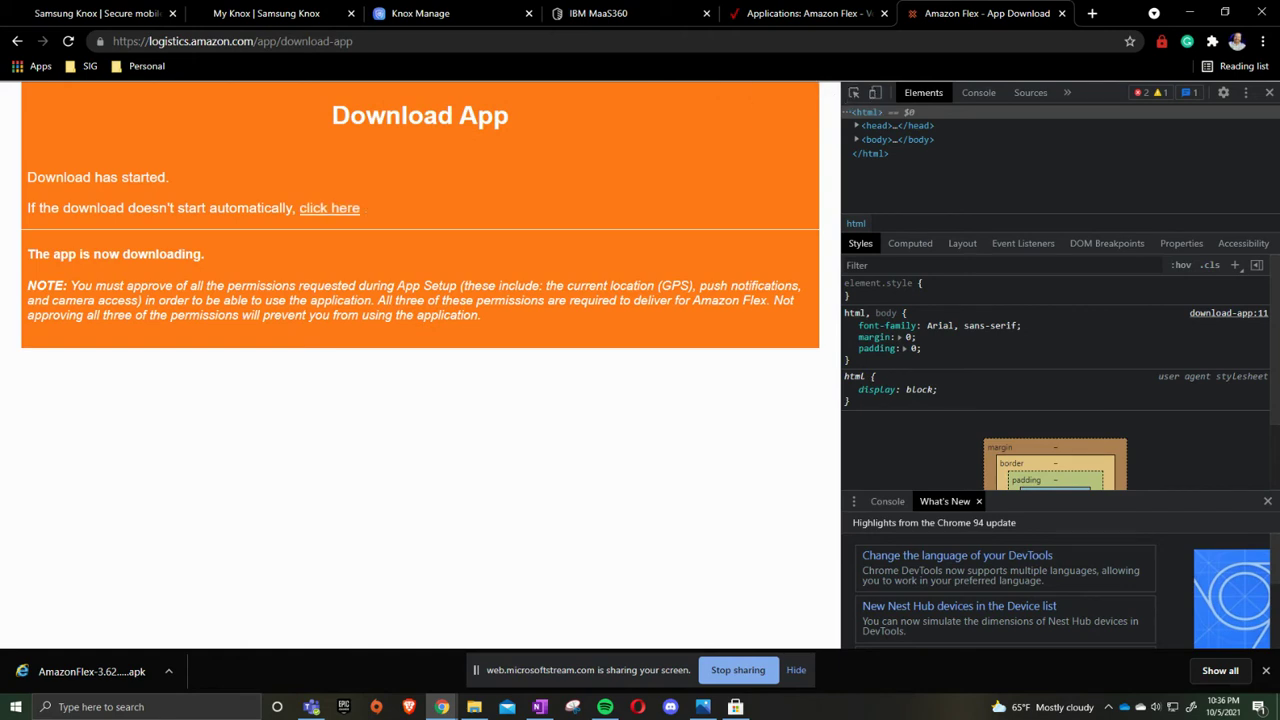
pyautogui.click(1269, 92)
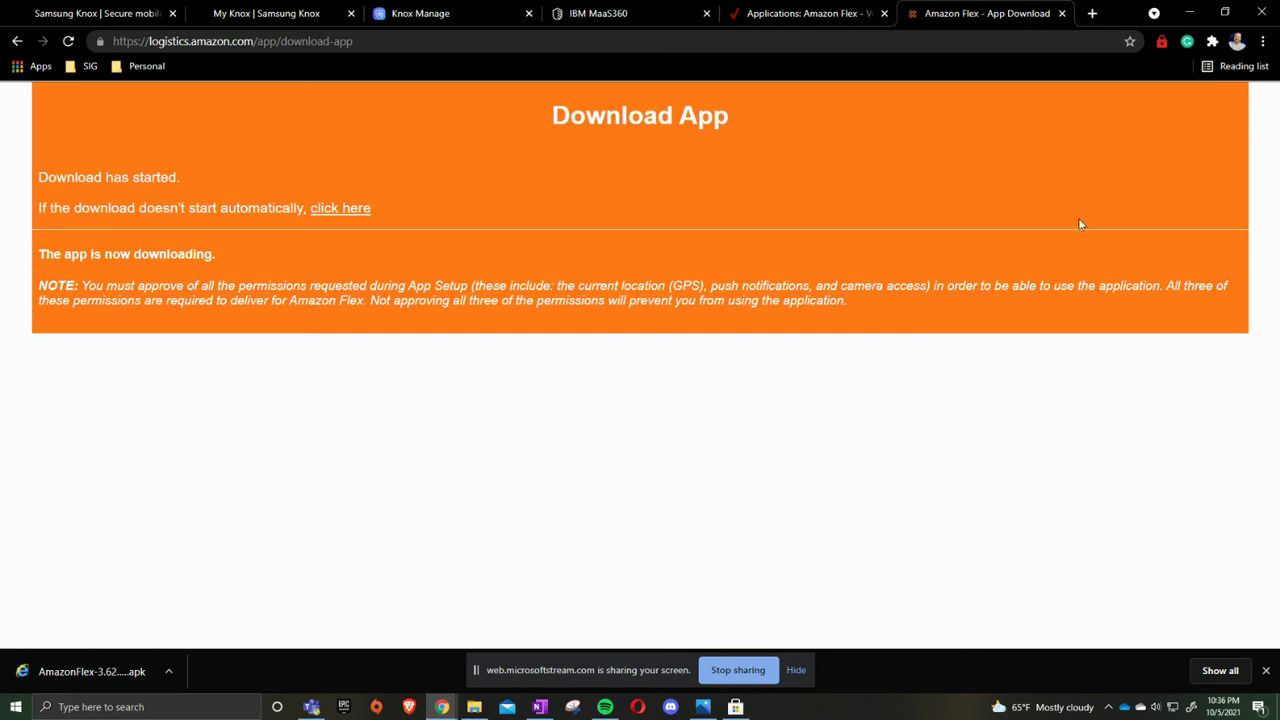
pyautogui.click(613, 19)
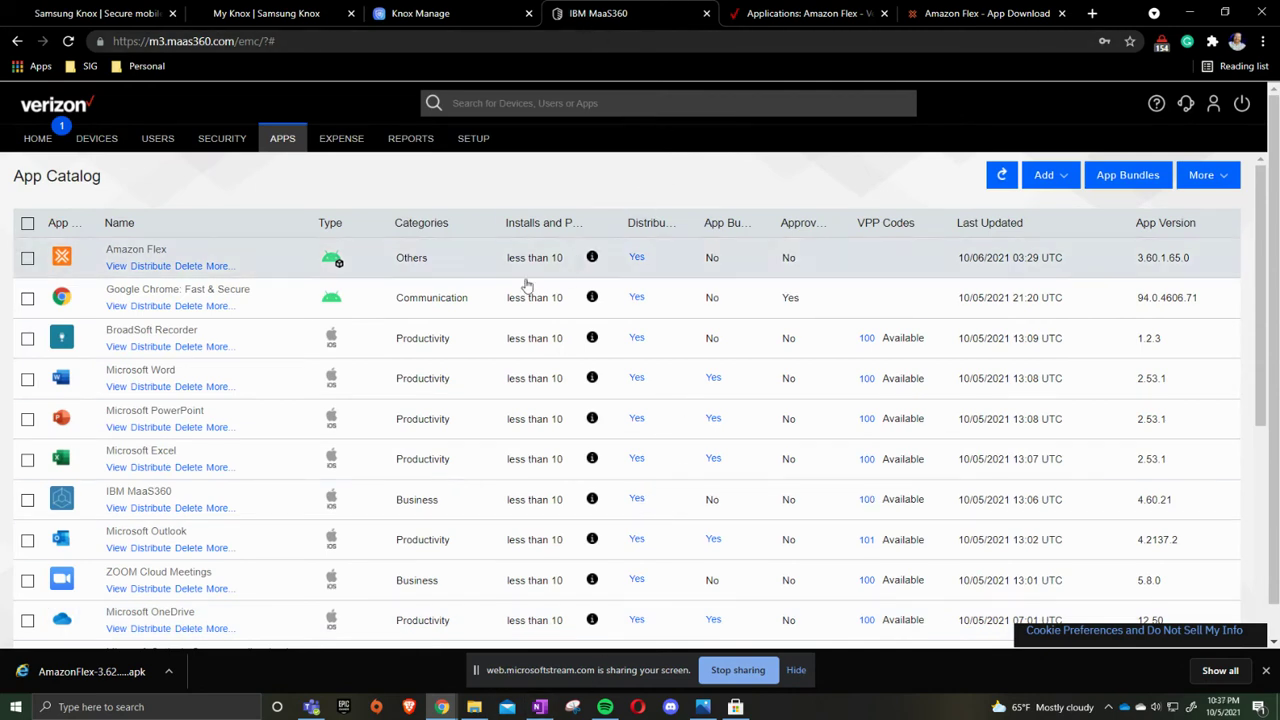
# Open the Amazon Flex 3.60.1.65.0 details in MaaS360 and show its More actions
pyautogui.moveTo(281, 138)
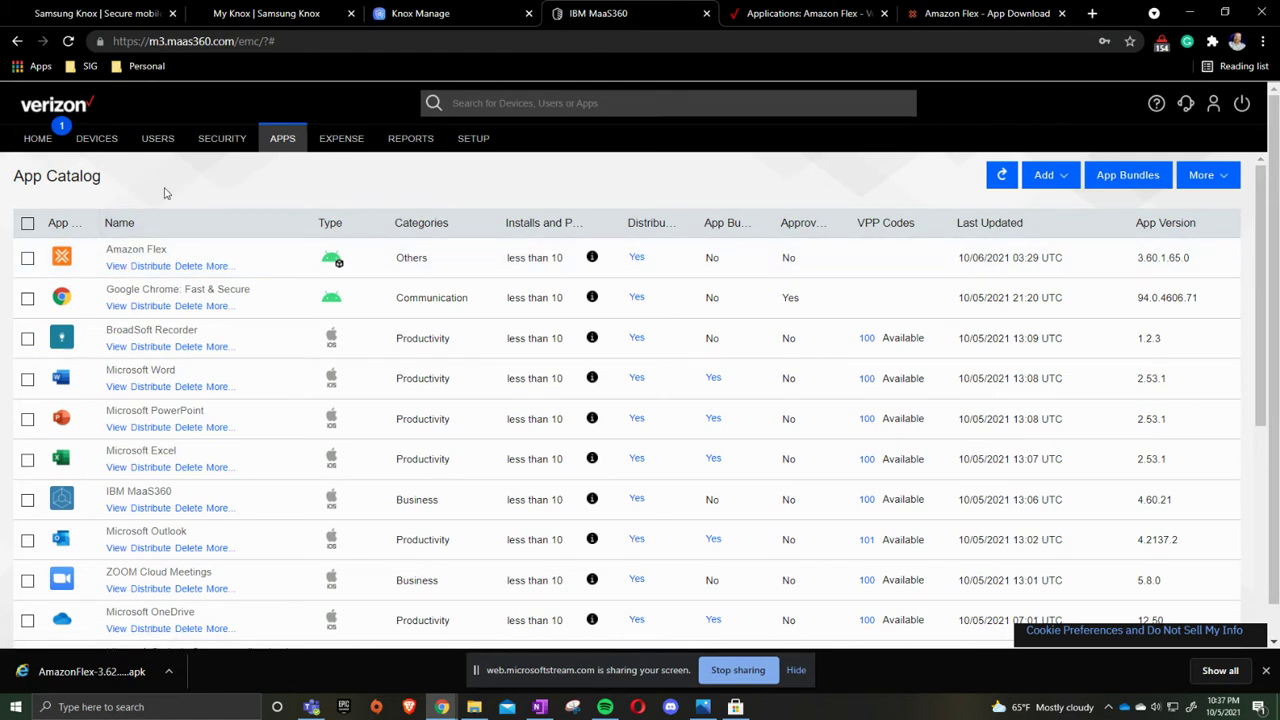
pyautogui.click(116, 266)
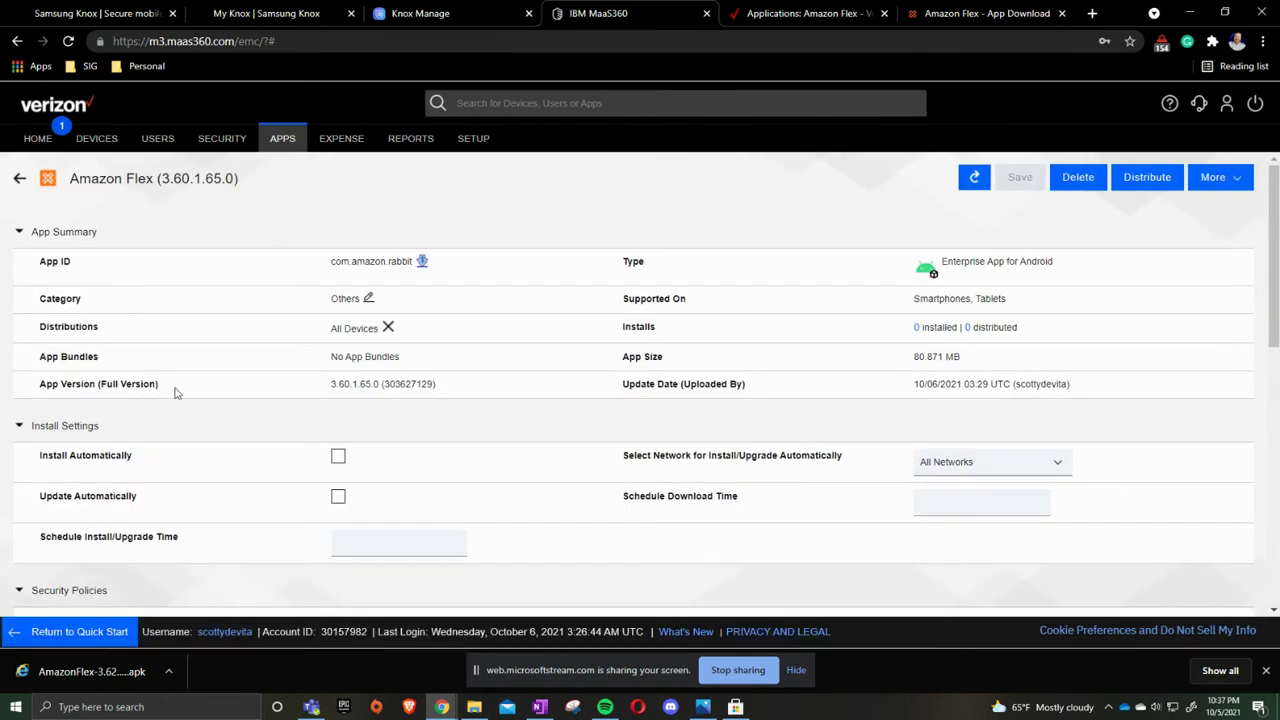
pyautogui.click(1234, 177)
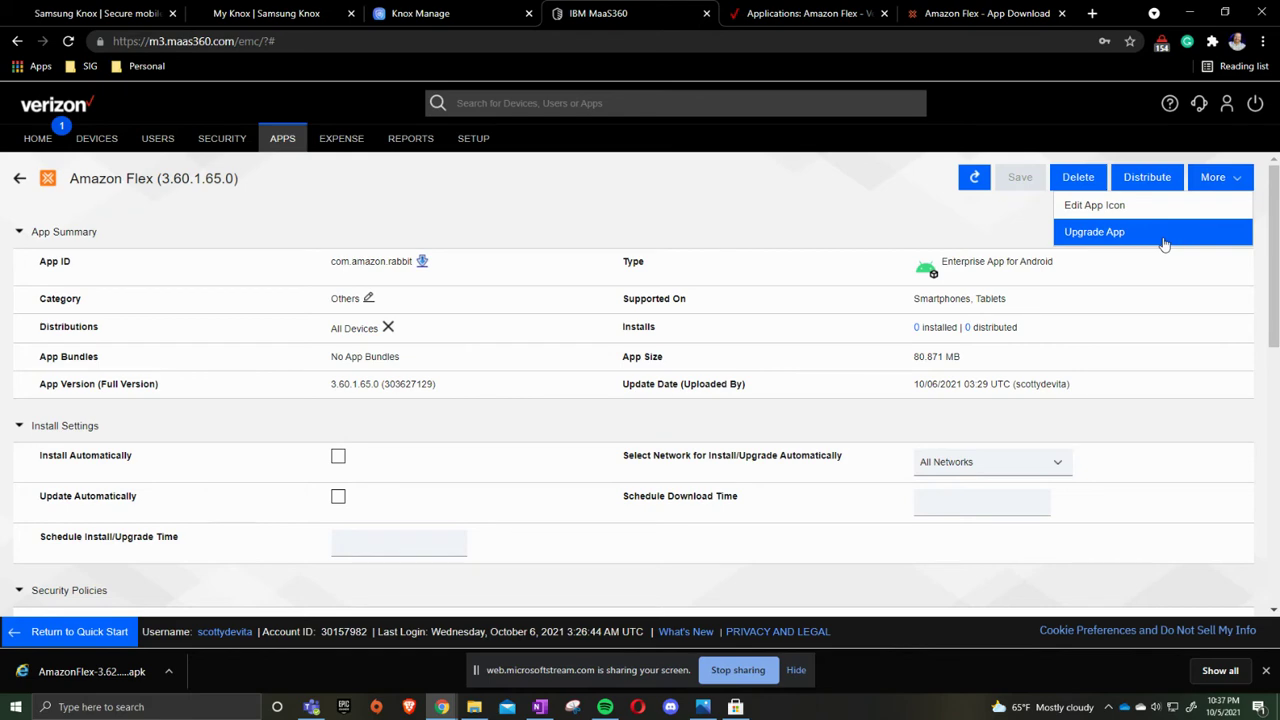
# Upload the new Amazon Flex 3.62 APK as an app upgrade
pyautogui.click(1164, 236)
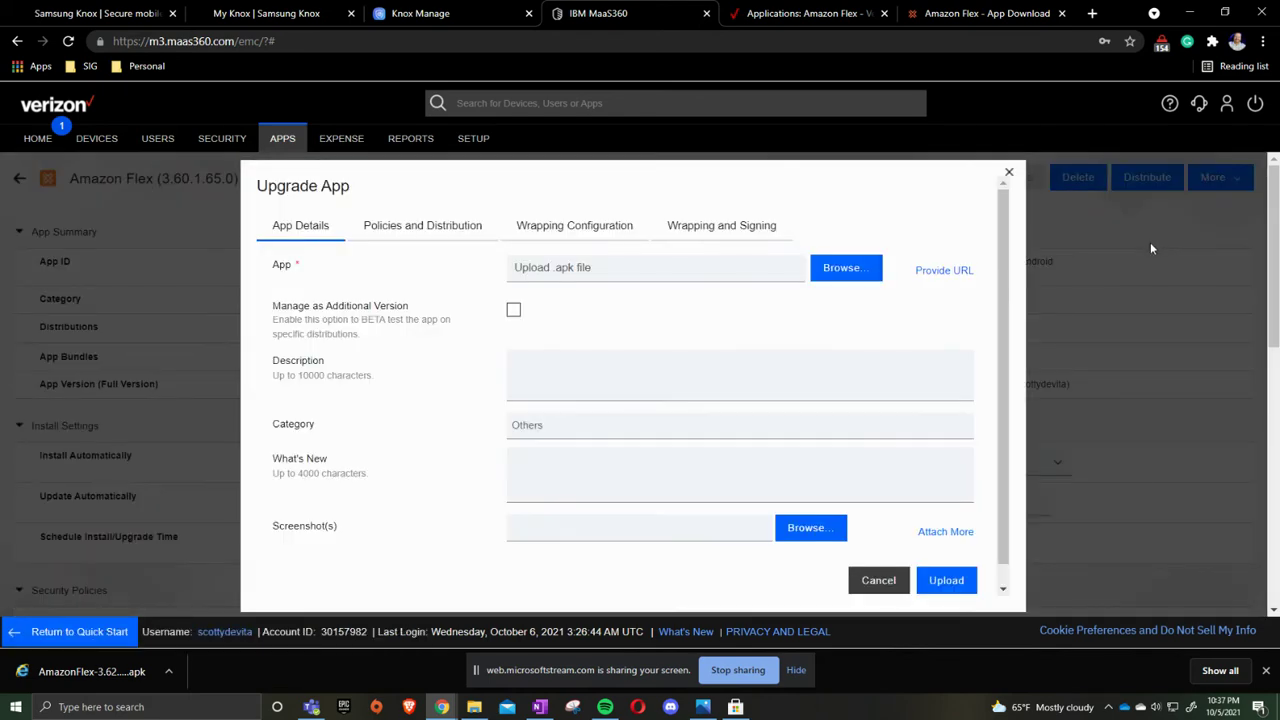
pyautogui.click(843, 268)
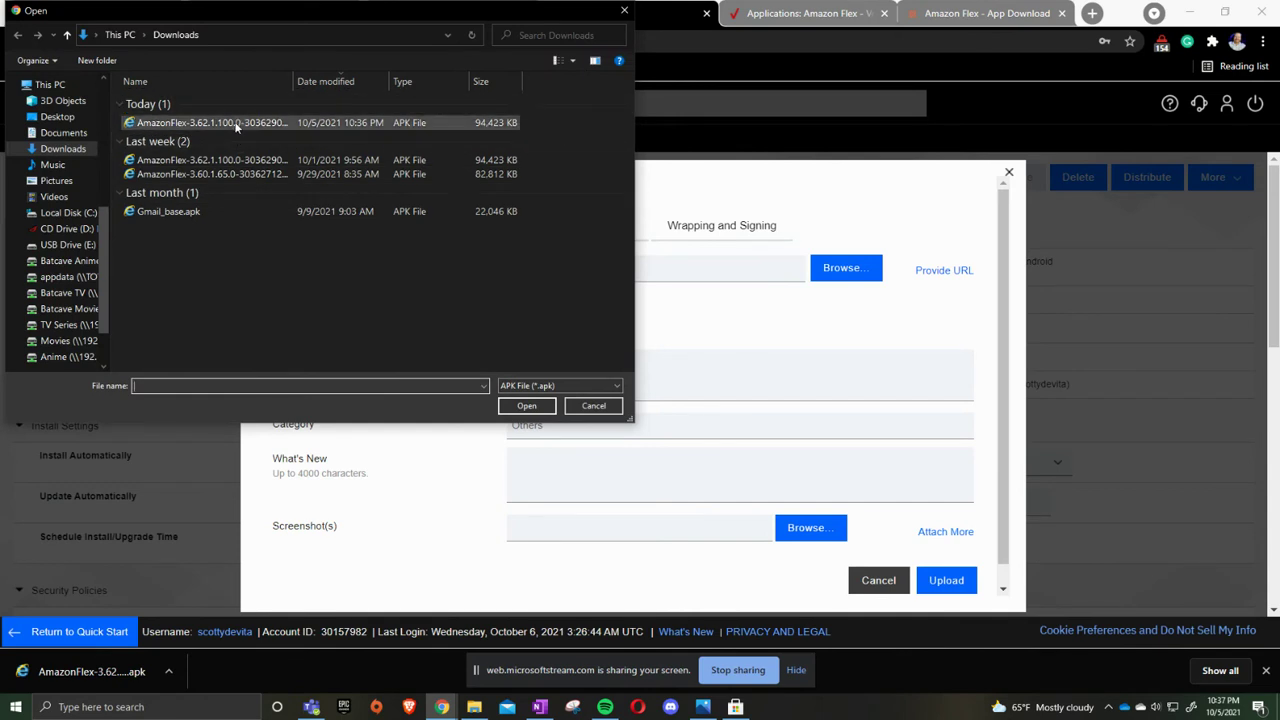
pyautogui.click(236, 124)
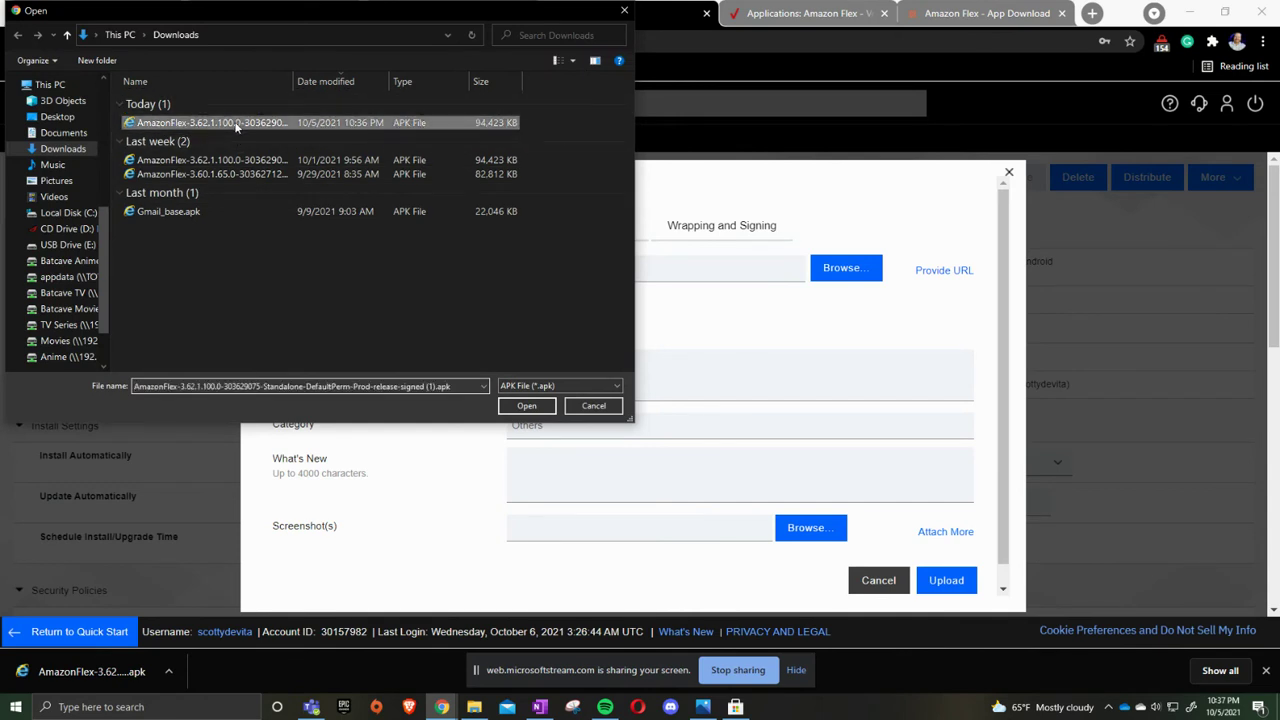
pyautogui.click(519, 410)
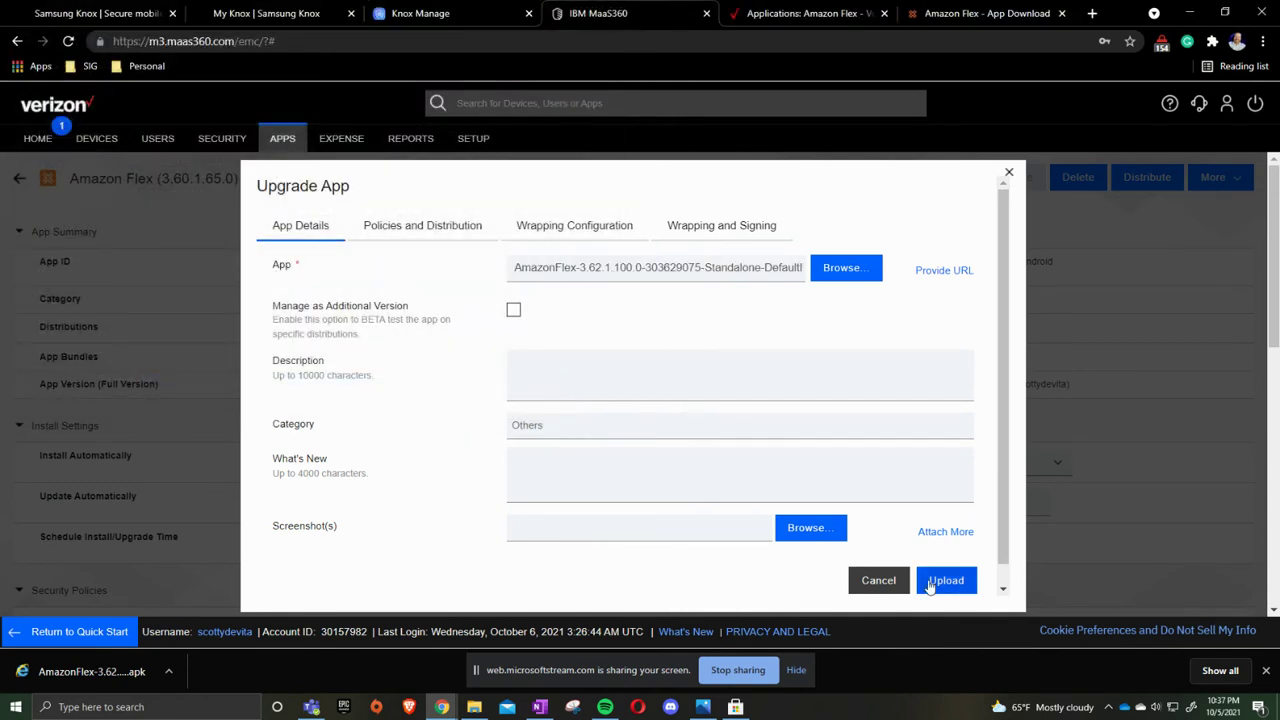
pyautogui.click(930, 582)
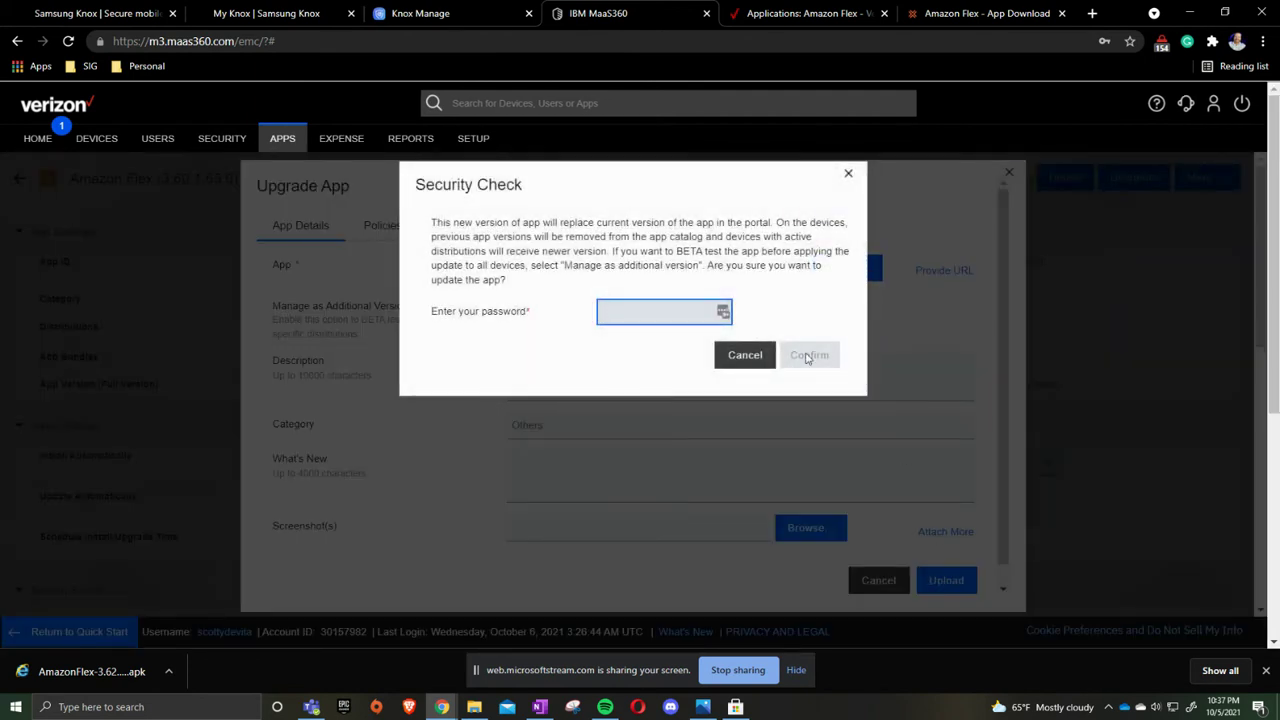
# Confirm the upgrade by pasting the account password into the Security Check
pyautogui.rightClick(605, 310)
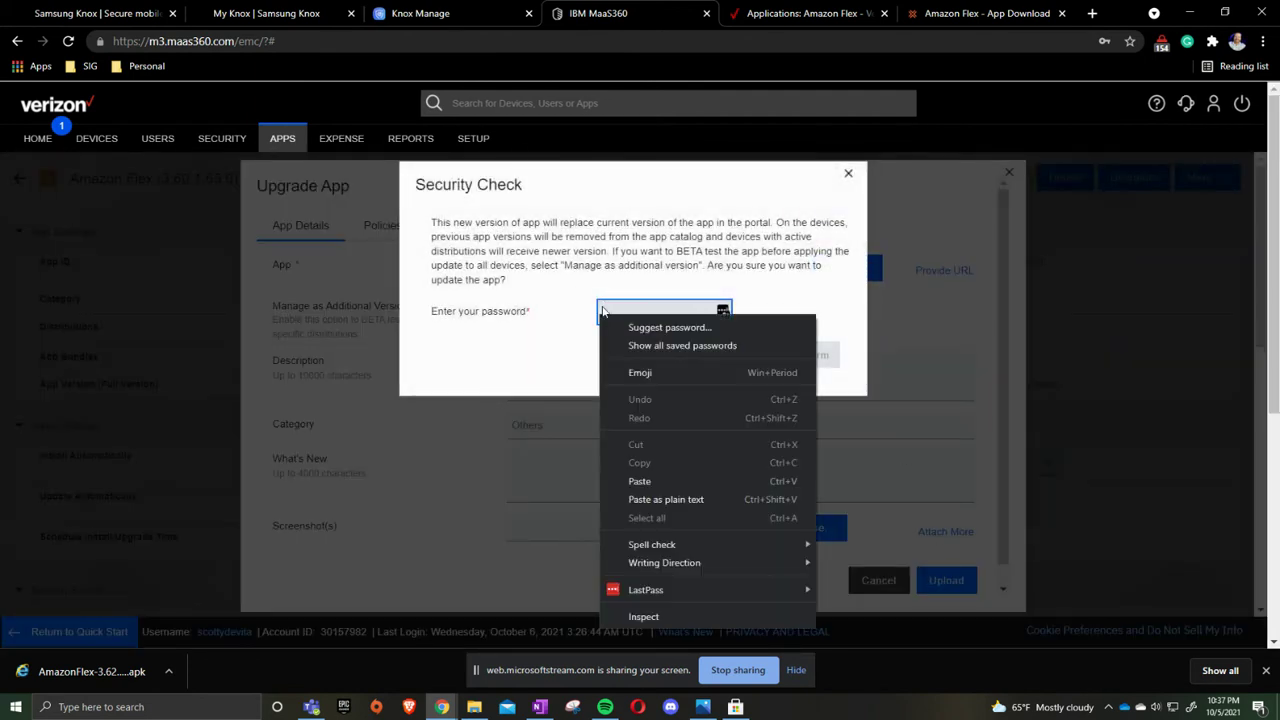
pyautogui.click(664, 478)
pyautogui.click(795, 362)
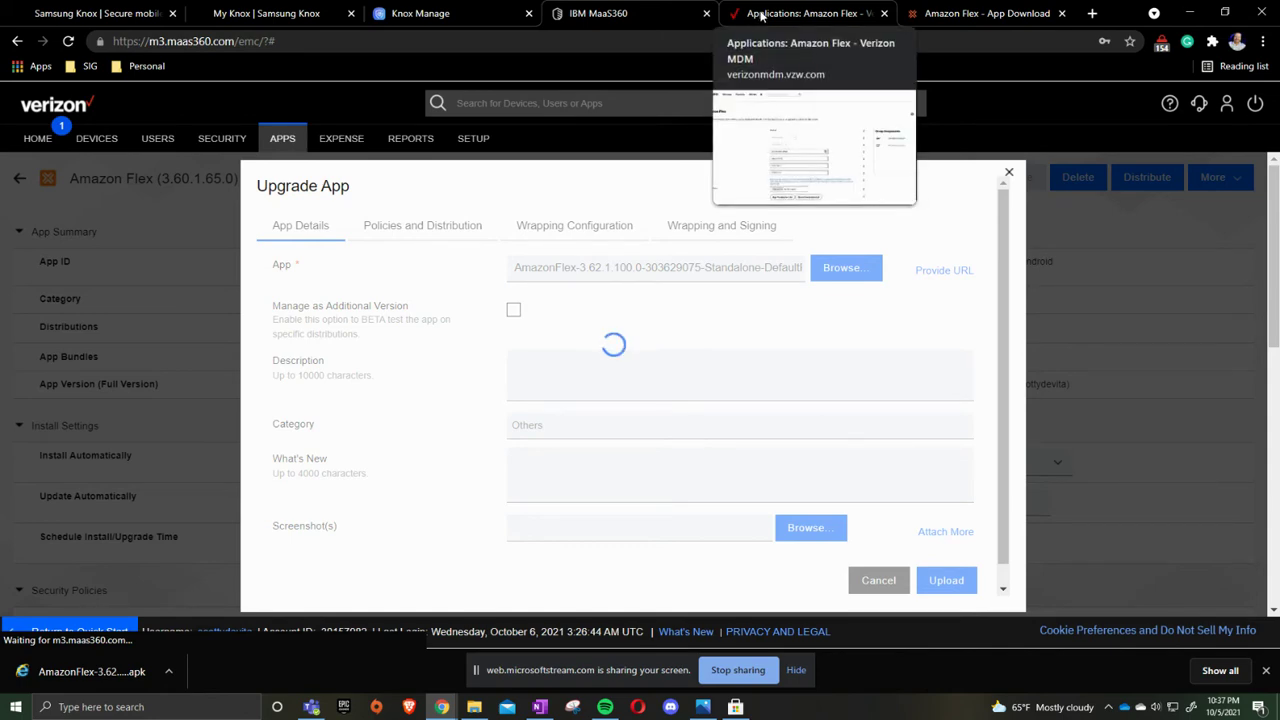
pyautogui.click(761, 15)
# Open the Amazon Flex 3.60.1.65.0 policy from All Policies and find the binary upload field
pyautogui.moveTo(158, 115)
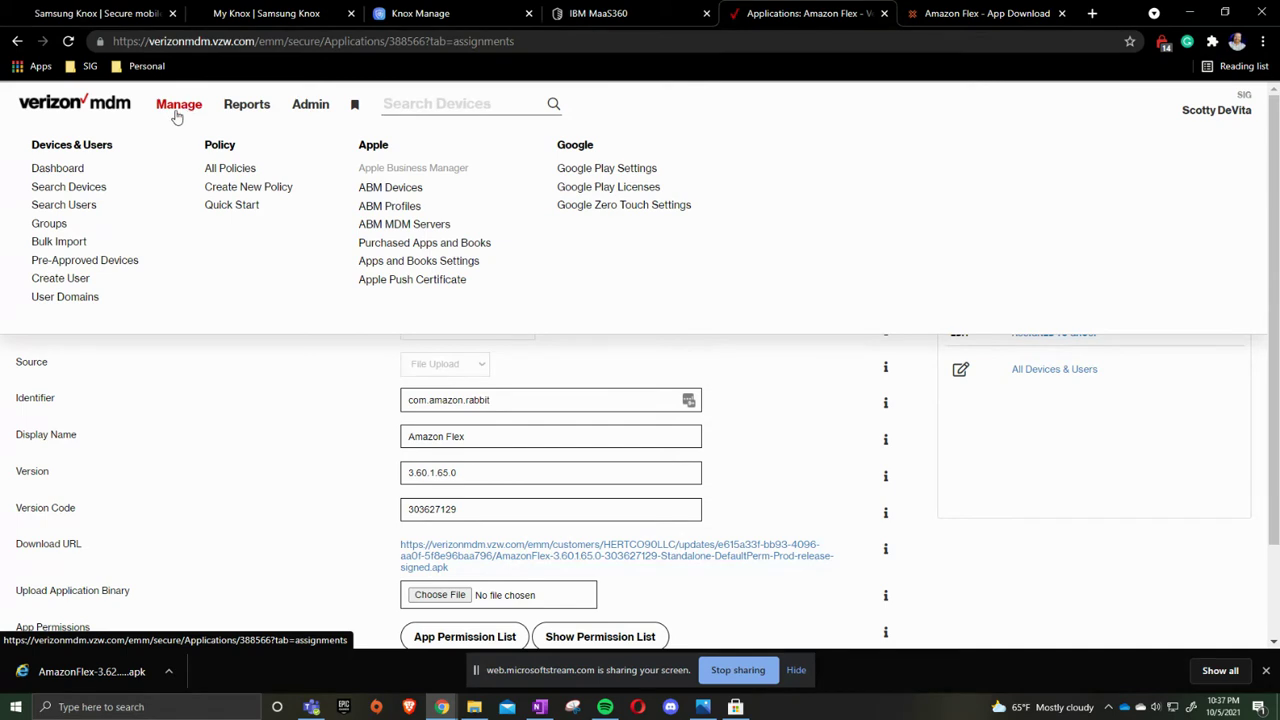
pyautogui.click(238, 172)
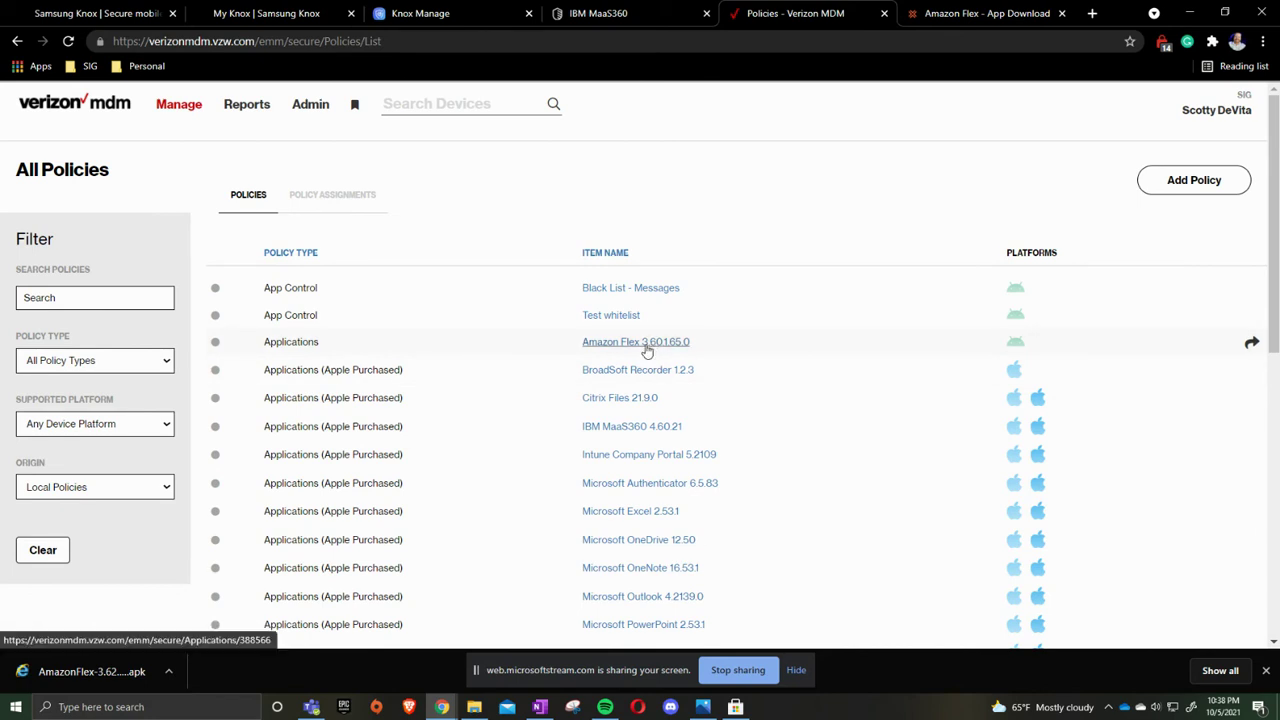
pyautogui.click(646, 347)
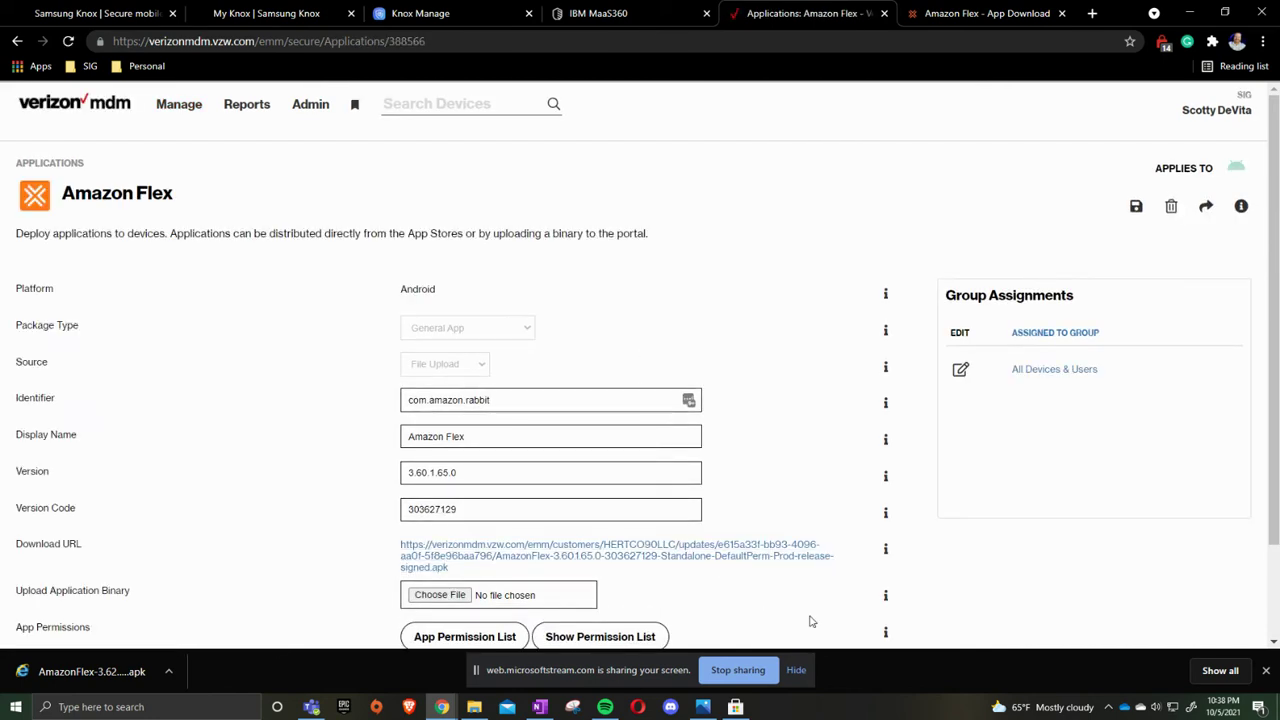
pyautogui.scroll(-2, 451, 360)
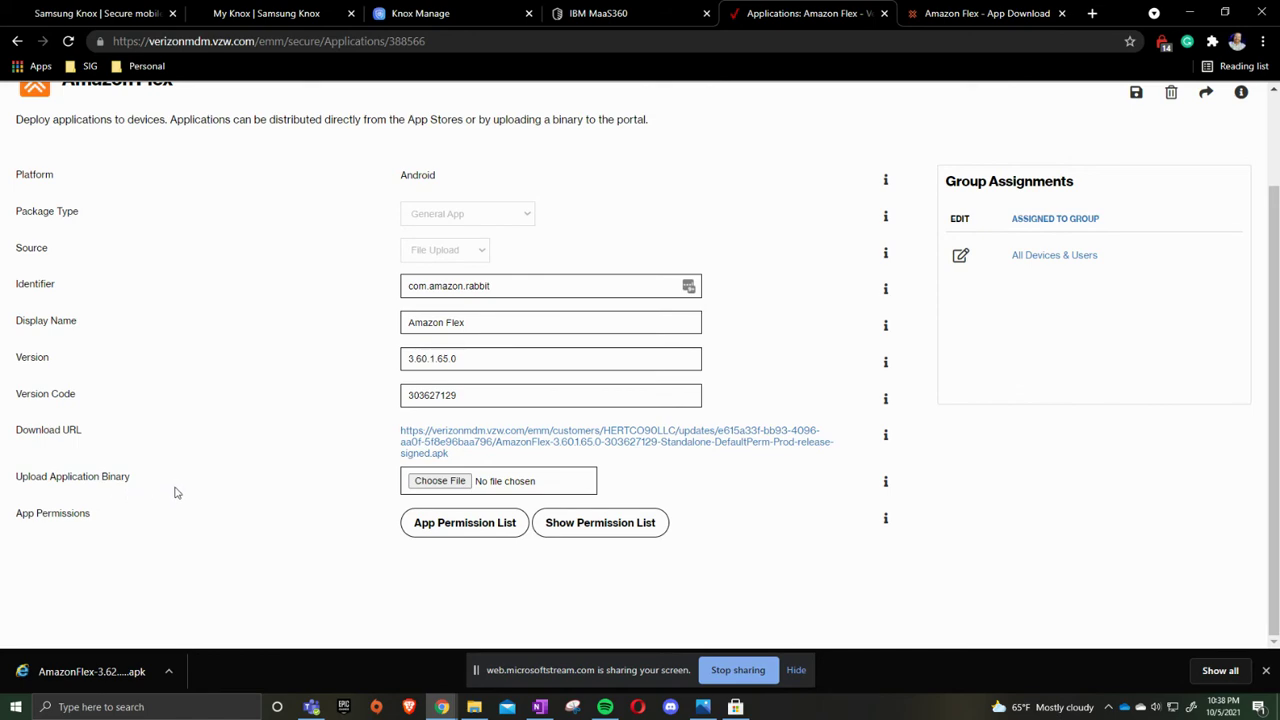
# Attach the AmazonFlex-3.62 APK from Downloads as the application binary
pyautogui.click(444, 483)
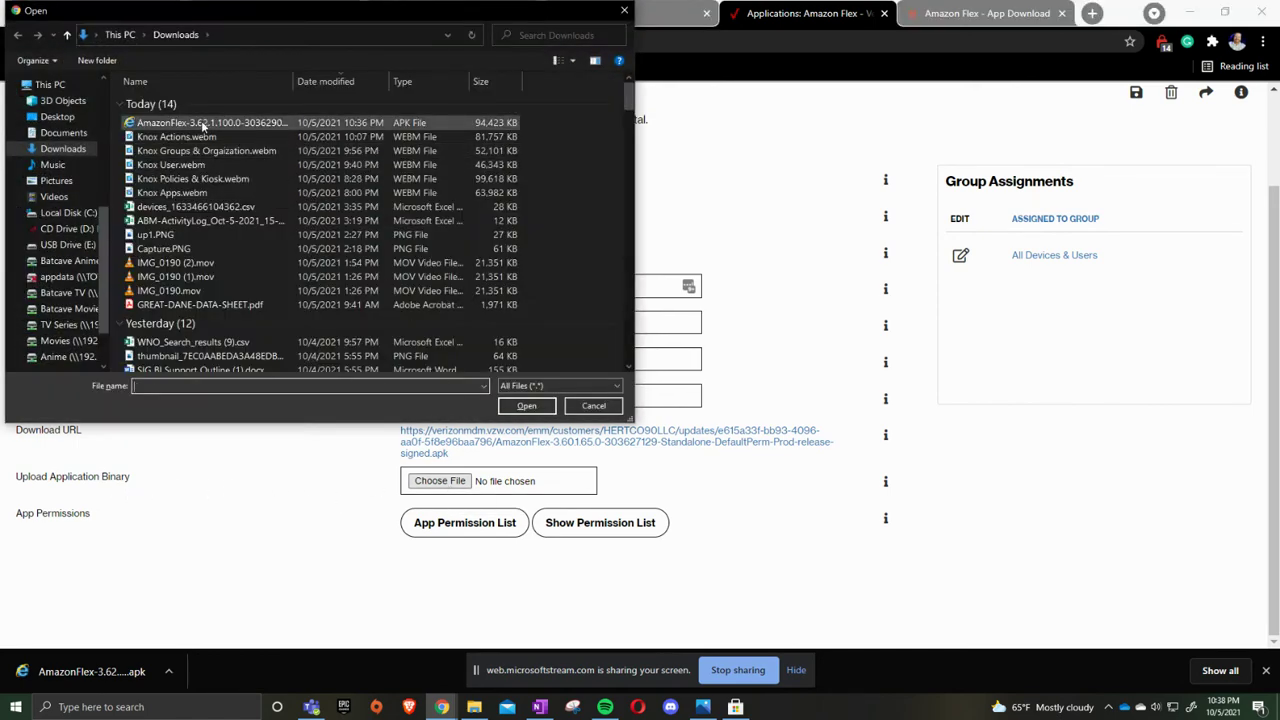
pyautogui.click(204, 123)
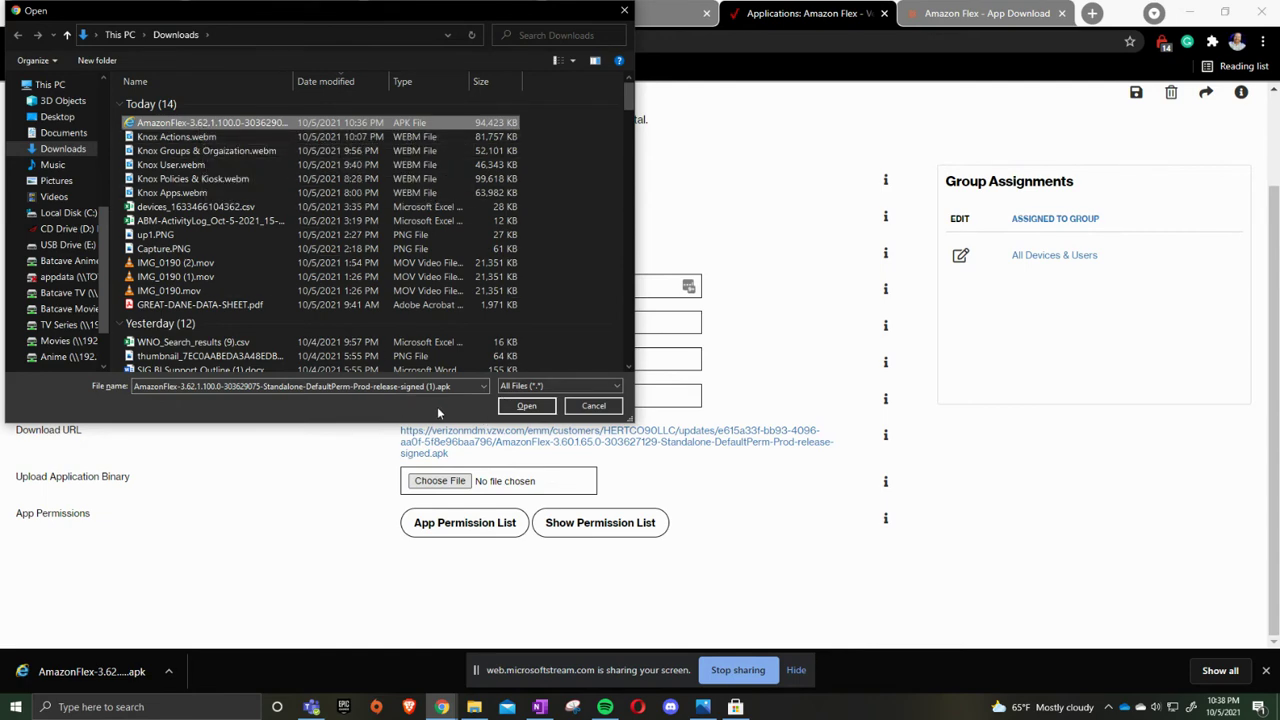
pyautogui.click(524, 406)
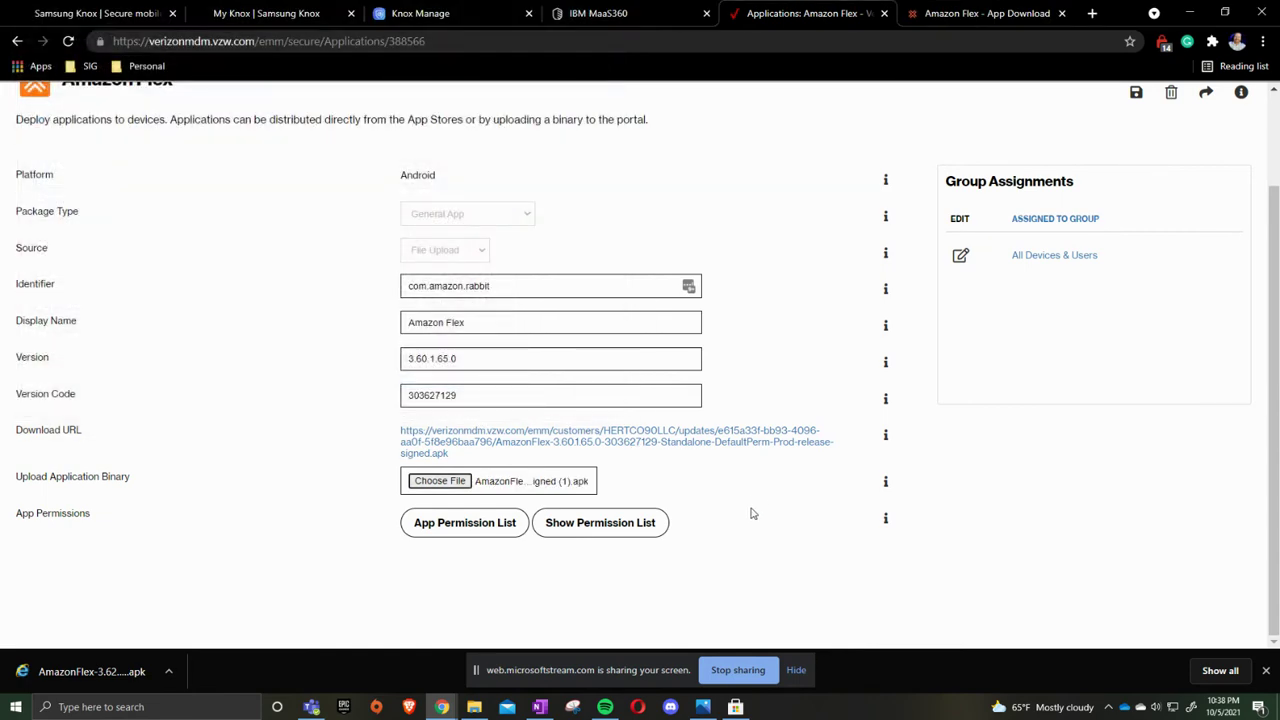
# Save the updated Amazon Flex policy
pyautogui.scroll(3, 753, 513)
pyautogui.click(1136, 206)
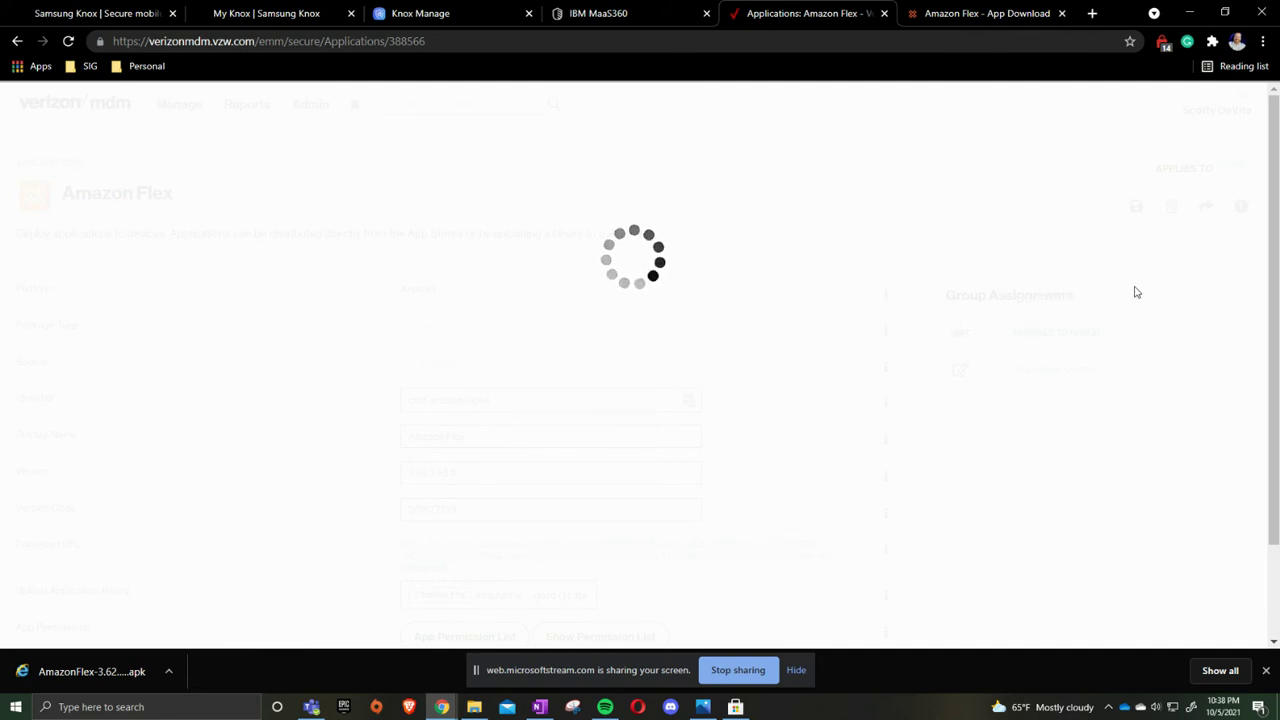
pyautogui.click(414, 14)
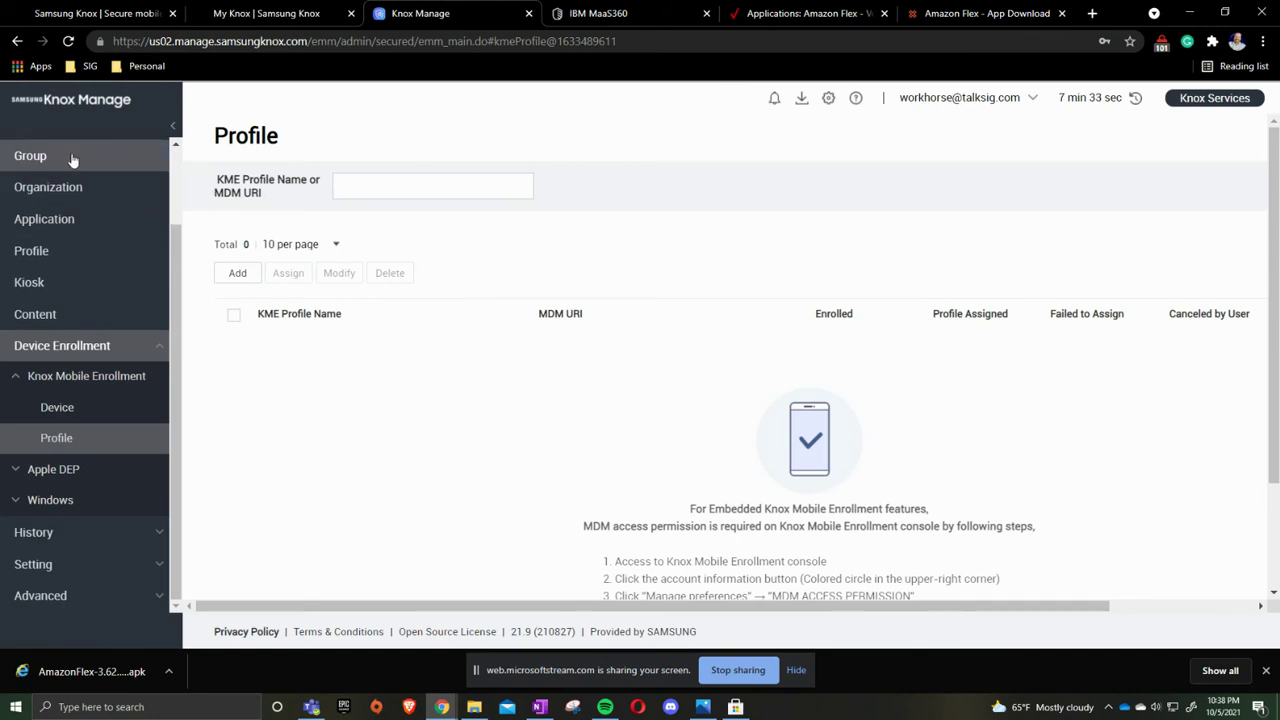
# Tick Amazon Flex in Knox Manage's Application list and choose Modify
pyautogui.click(66, 222)
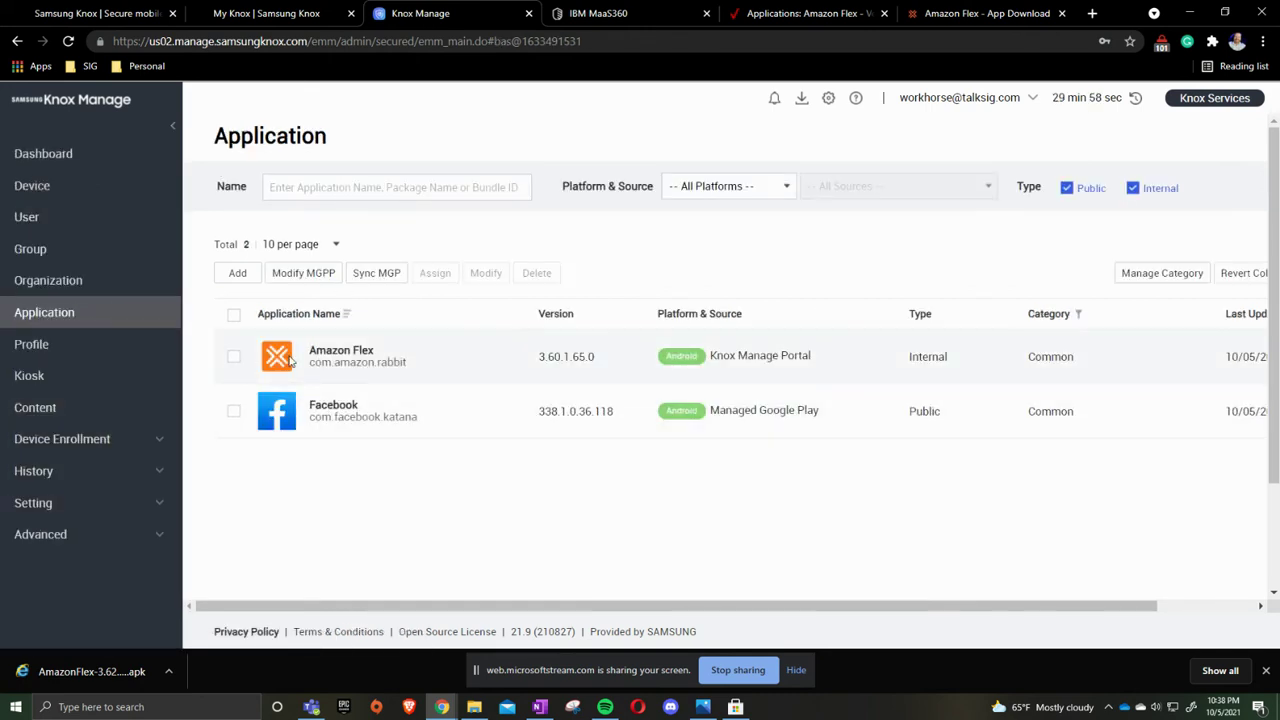
pyautogui.click(233, 360)
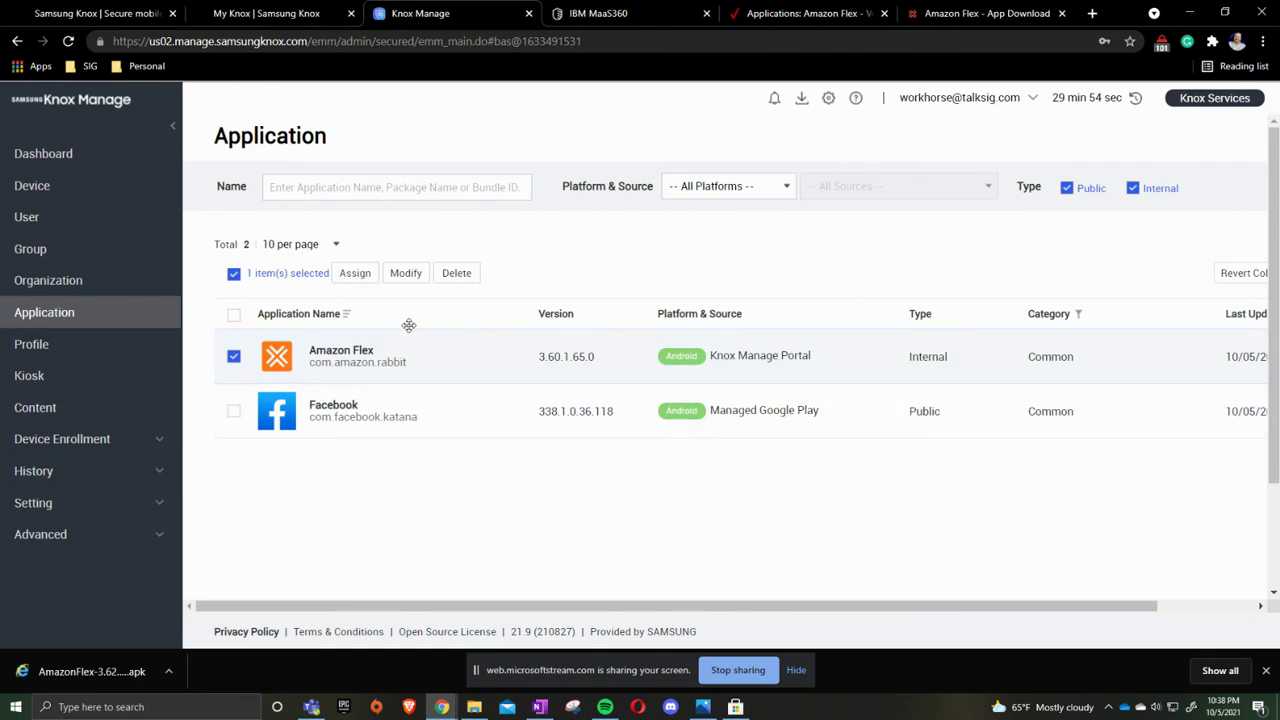
pyautogui.click(405, 275)
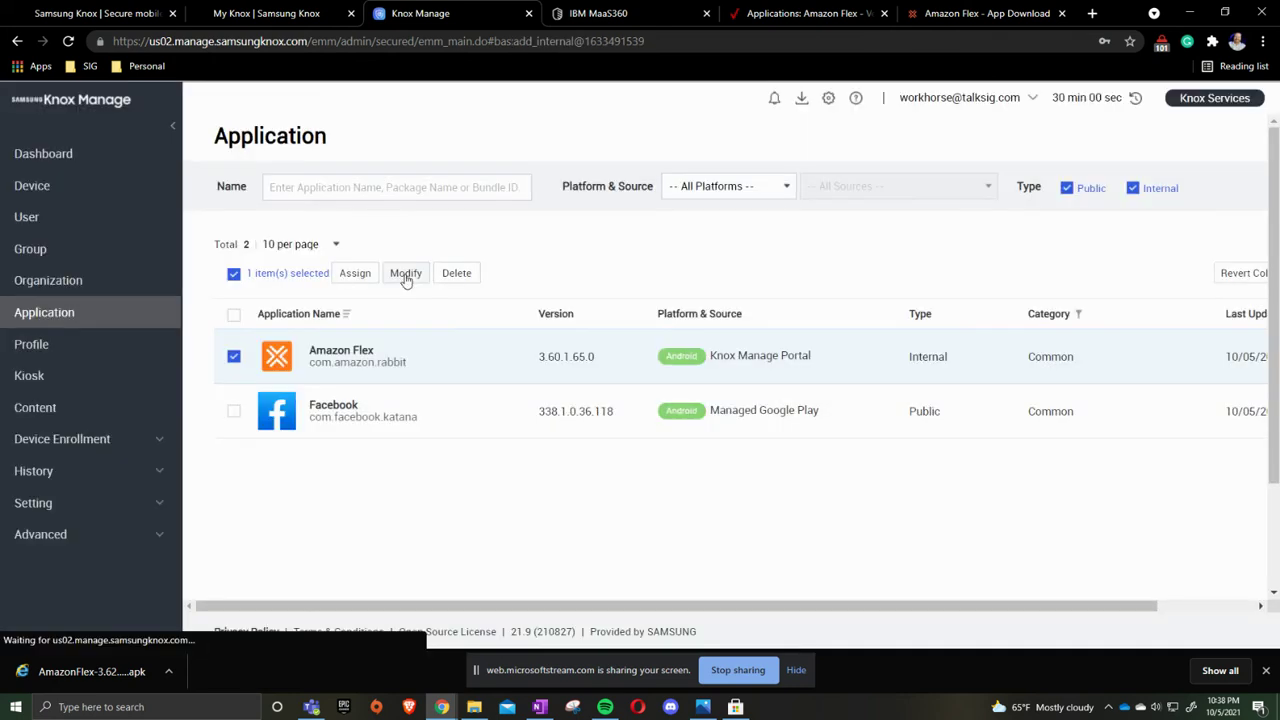
# Replace the application file with the AmazonFlex-3.62 APK and save the changes
pyautogui.click(595, 228)
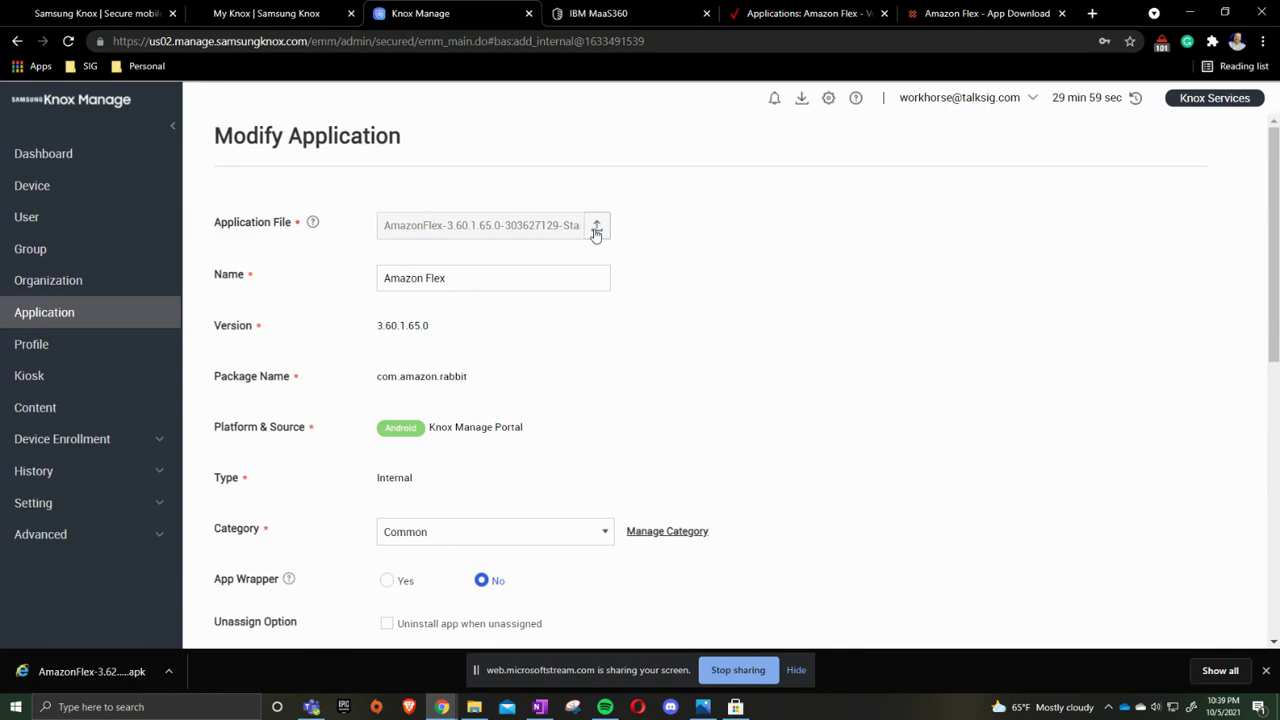
pyautogui.click(240, 122)
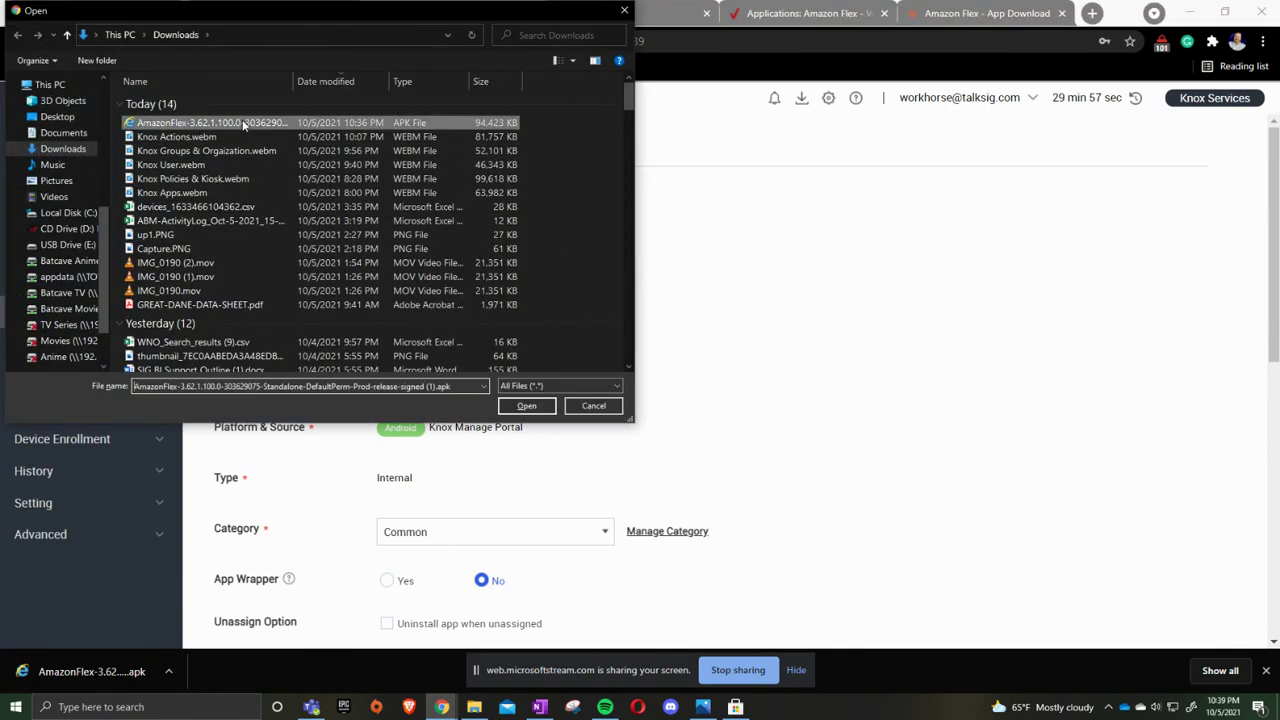
pyautogui.click(522, 406)
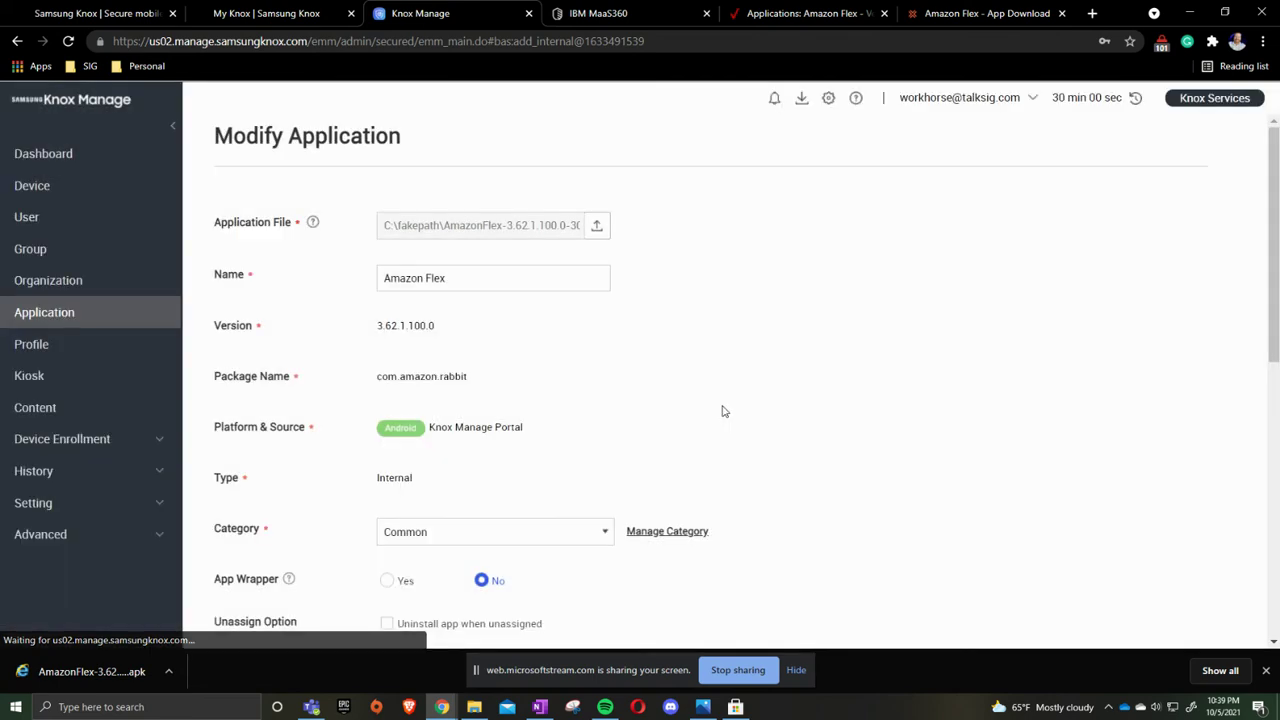
pyautogui.scroll(-6, 780, 365)
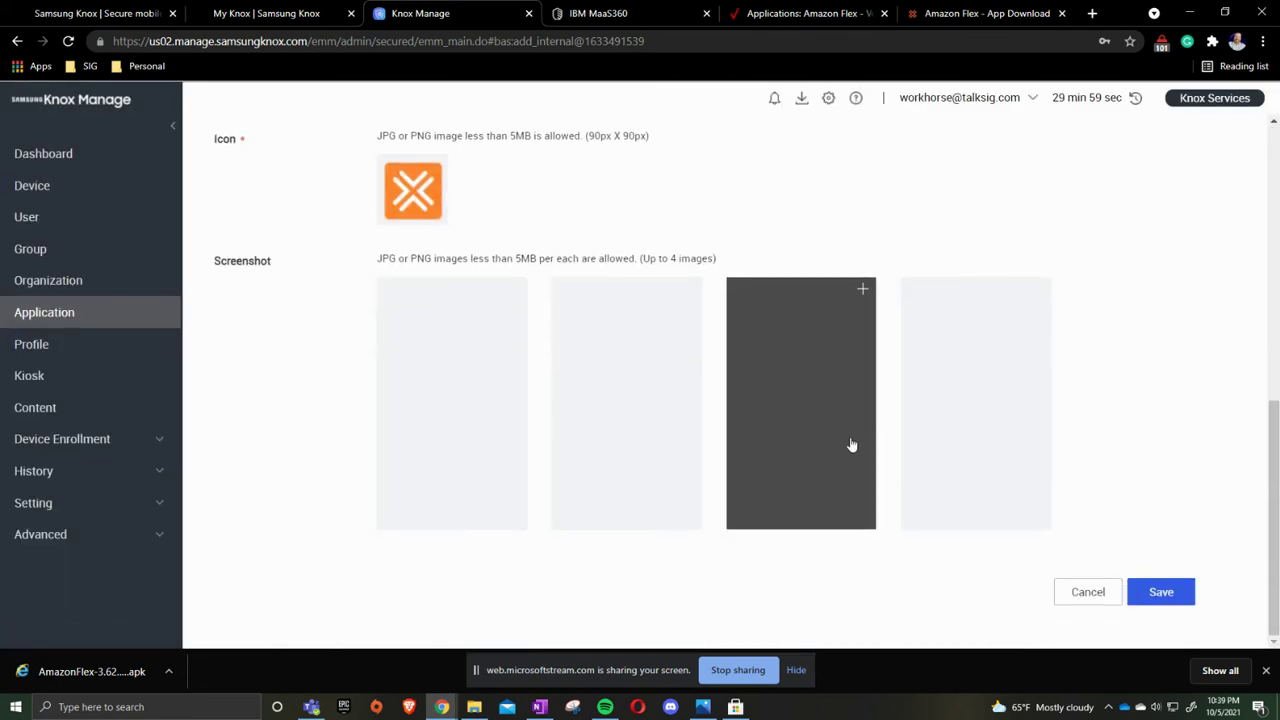
pyautogui.click(1136, 595)
# Save with the comment 'app update' and confirm the device update request
pyautogui.click(583, 370)
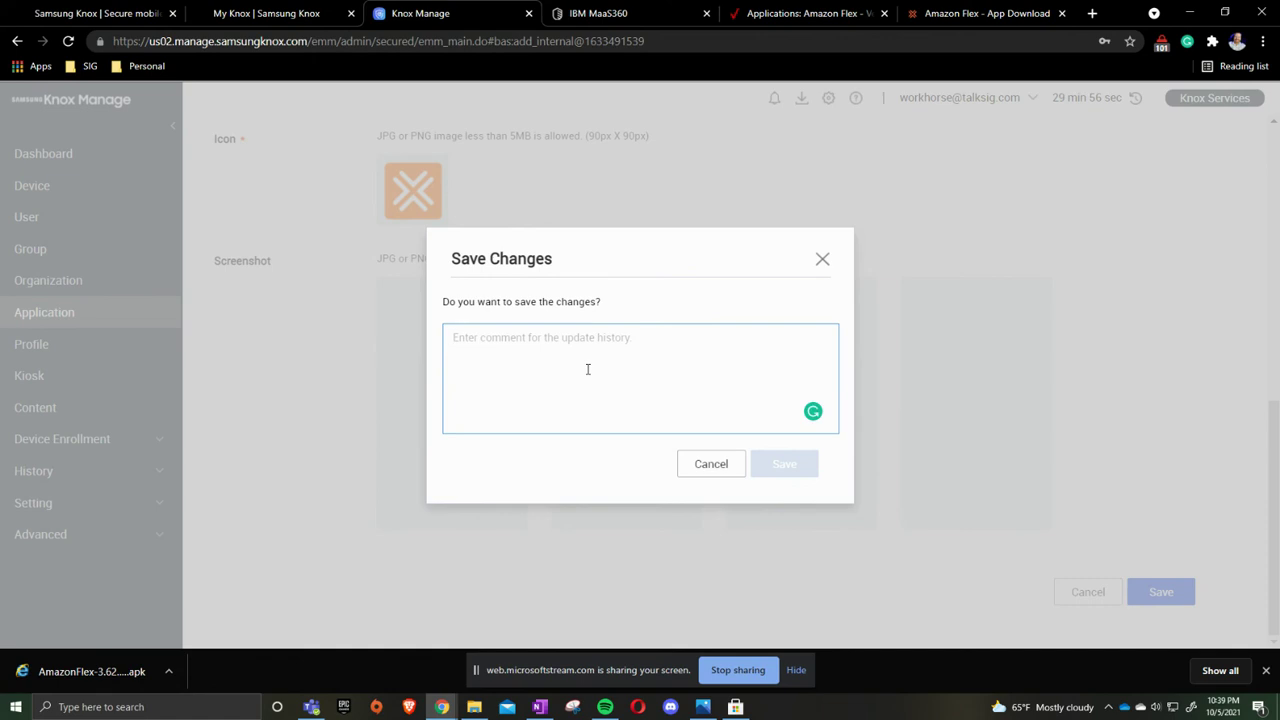
pyautogui.write('app update')
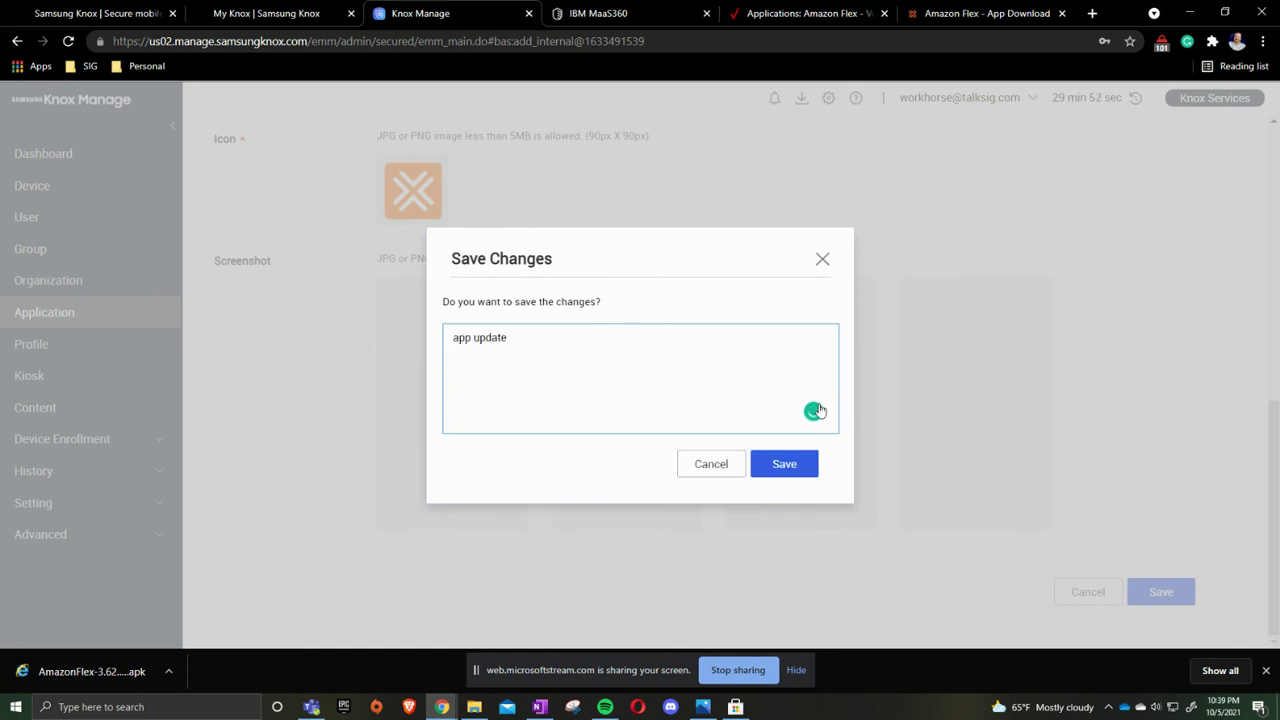
pyautogui.click(800, 465)
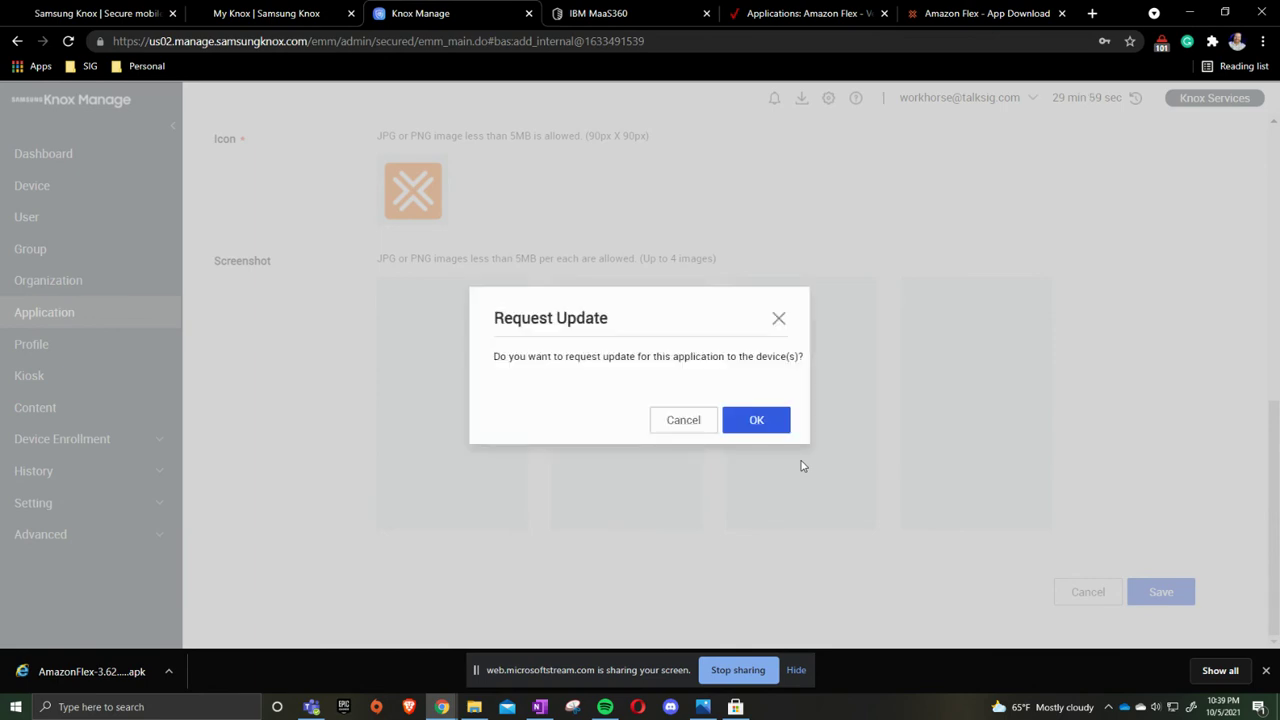
pyautogui.click(737, 420)
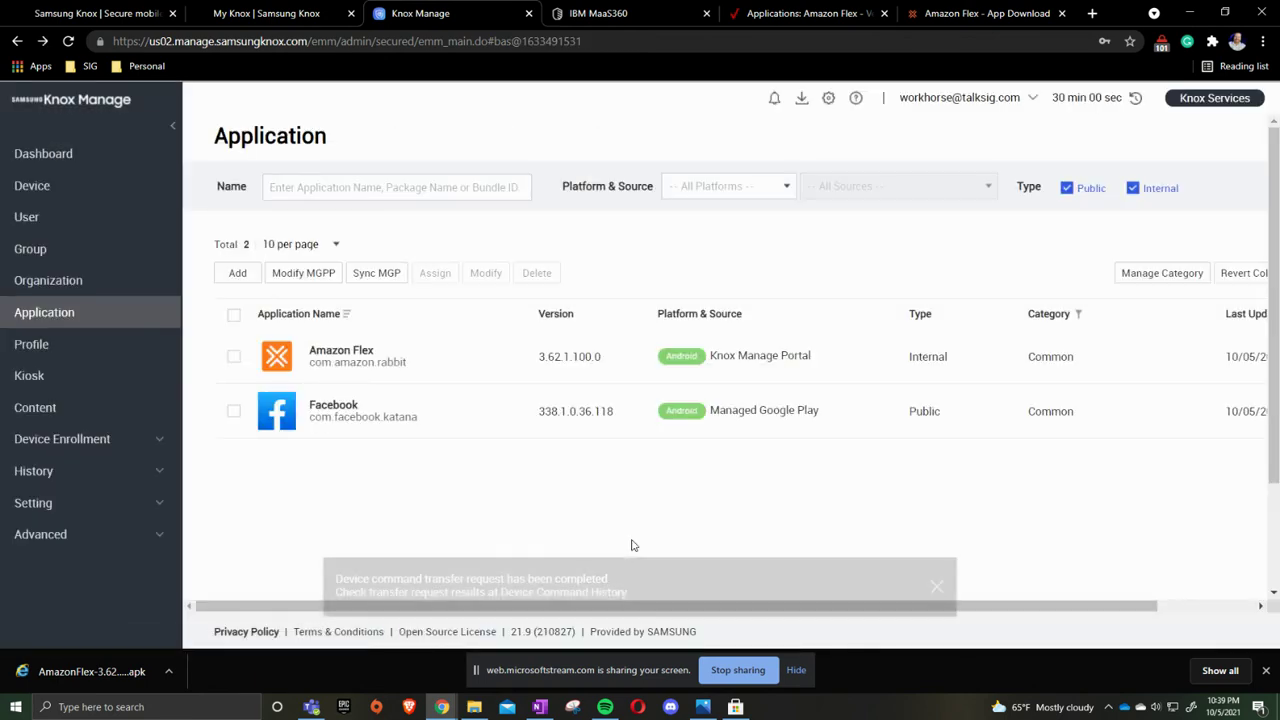